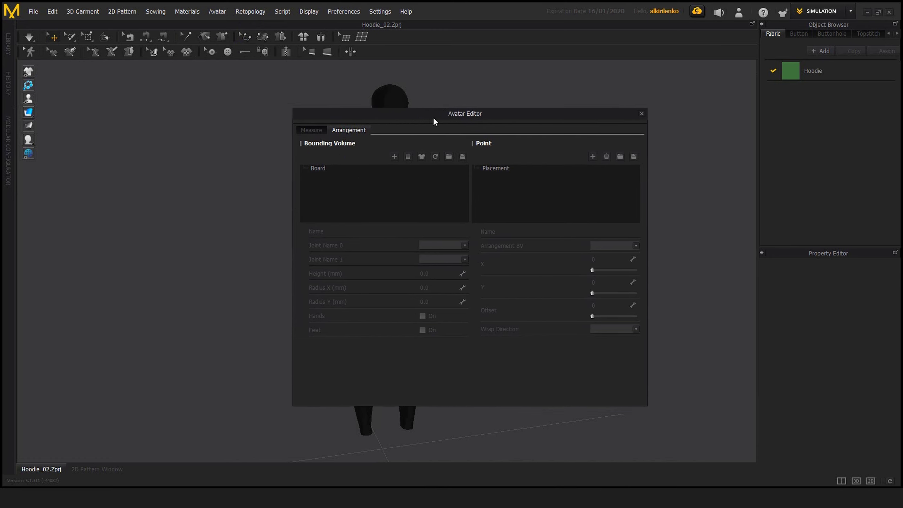
# Start loading a bounding volume file in the Avatar Editor and browse to the MarvelousDesigner folder in Public Documents
pyautogui.moveTo(433, 118); pyautogui.dragTo(430, 117)
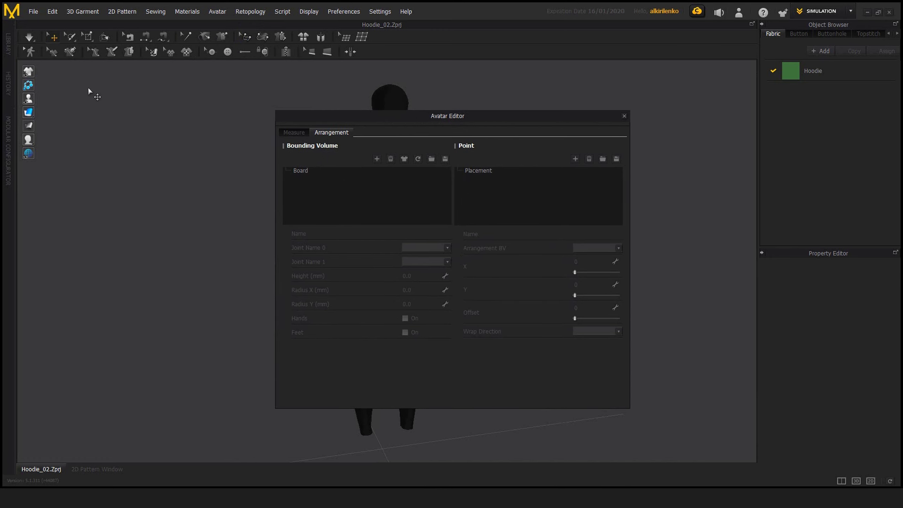
pyautogui.moveTo(28, 98)
pyautogui.moveTo(440, 119); pyautogui.dragTo(419, 122)
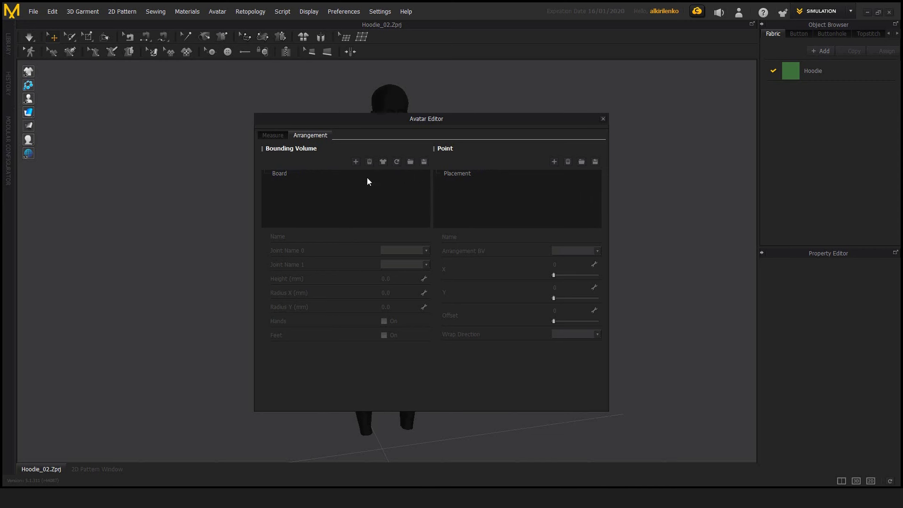
pyautogui.click(410, 162)
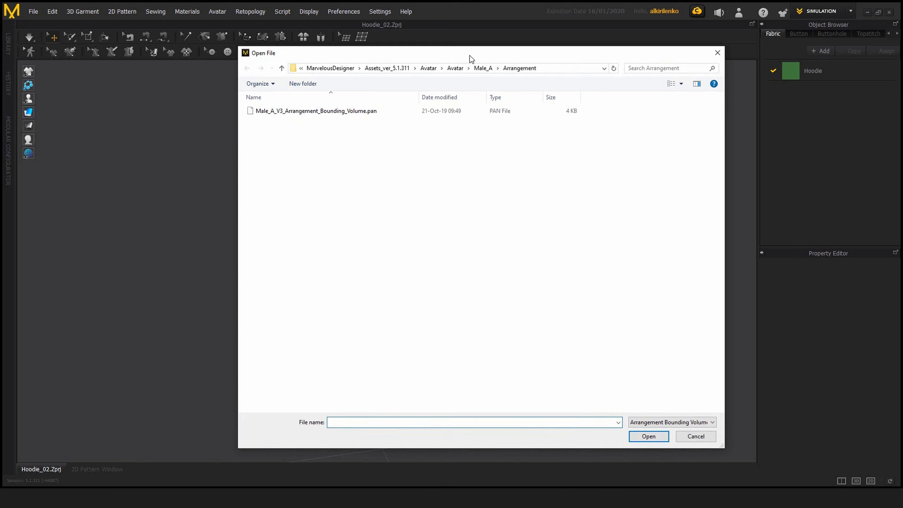
pyautogui.moveTo(470, 55); pyautogui.dragTo(387, 79)
pyautogui.click(386, 76)
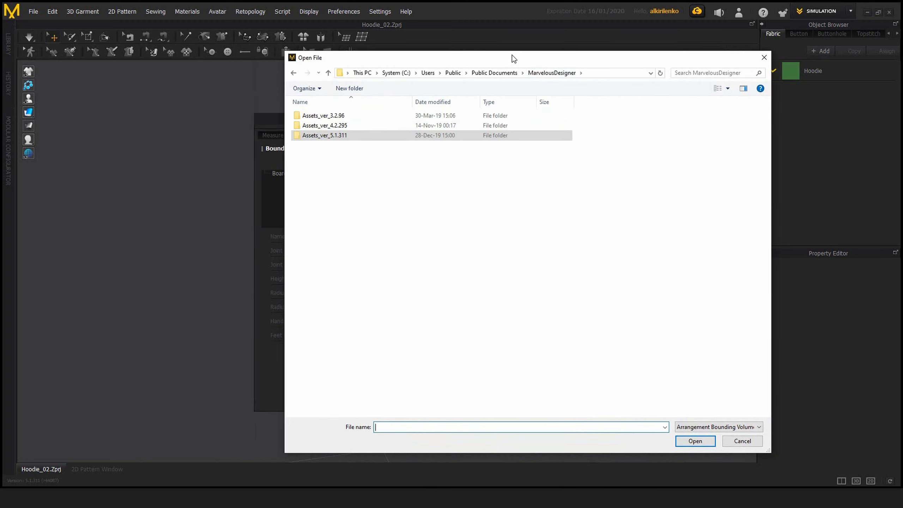
pyautogui.moveTo(512, 55); pyautogui.dragTo(486, 53)
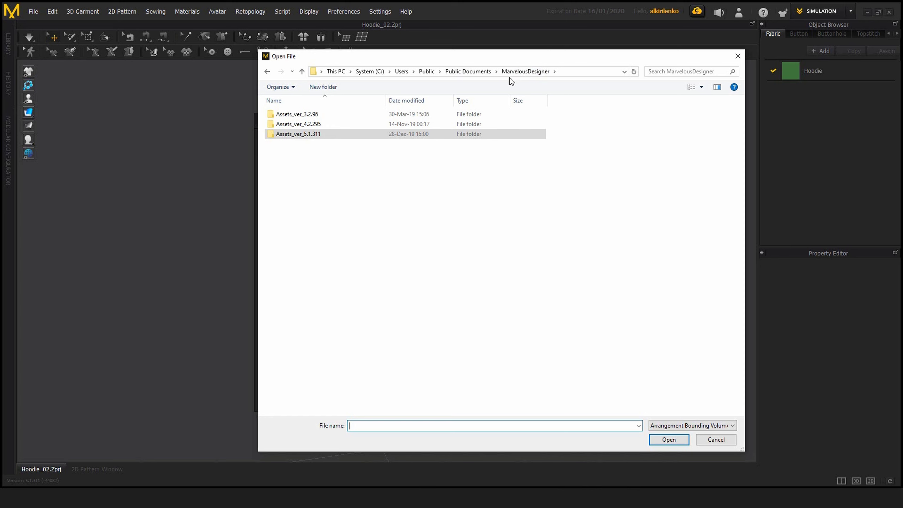
pyautogui.moveTo(459, 58); pyautogui.dragTo(454, 65)
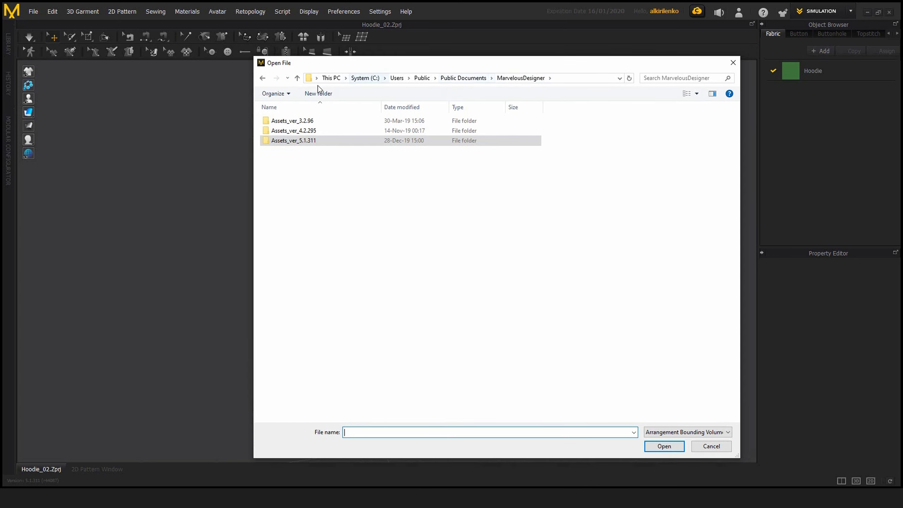
pyautogui.moveTo(509, 68); pyautogui.dragTo(499, 68)
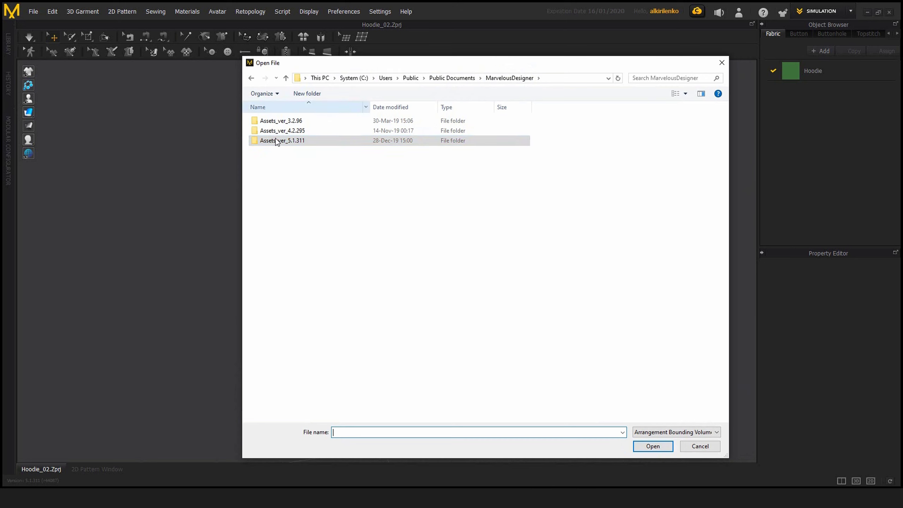
# Load Male_A_V3_Arrangement_Bounding_Volume.pan from Assets_ver_5.1.311, Avatar, Avatar, Male_A, Arrangement as the avatar's bounding volumes
pyautogui.doubleClick(294, 143)
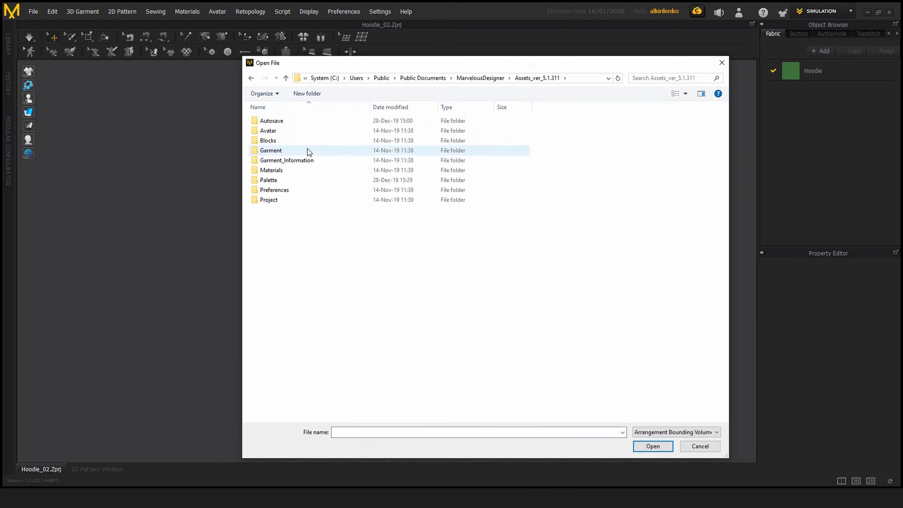
pyautogui.doubleClick(274, 131)
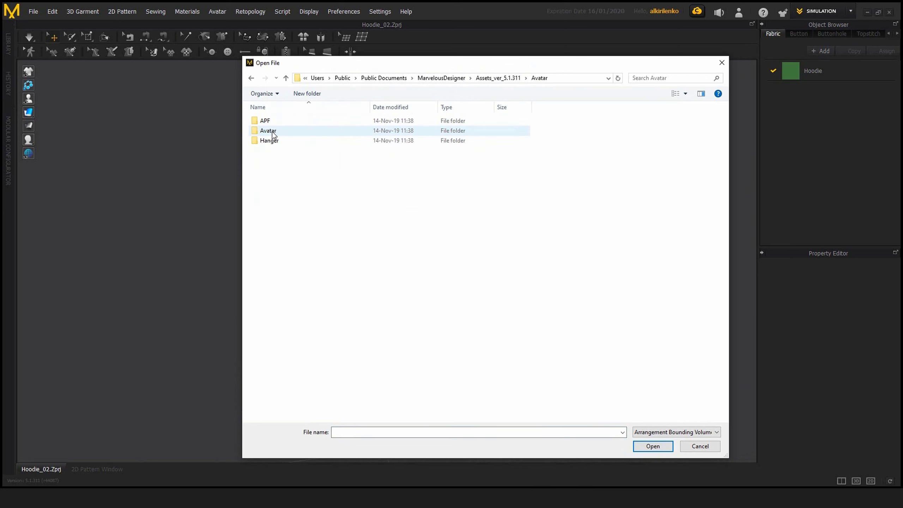
pyautogui.doubleClick(284, 130)
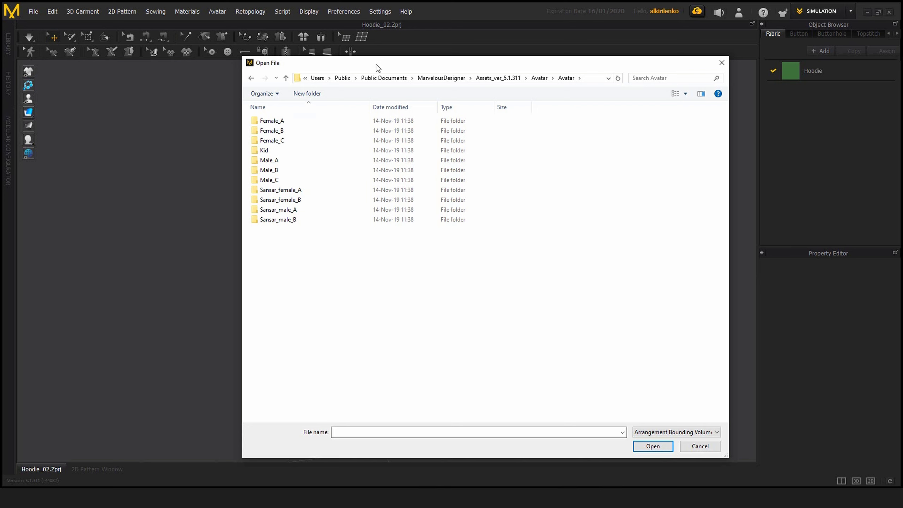
pyautogui.moveTo(376, 64); pyautogui.dragTo(373, 65)
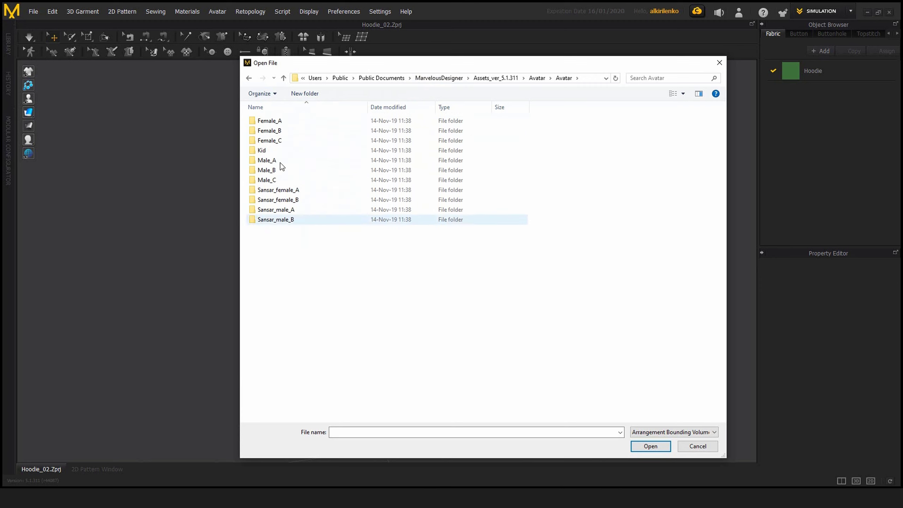
pyautogui.moveTo(275, 162)
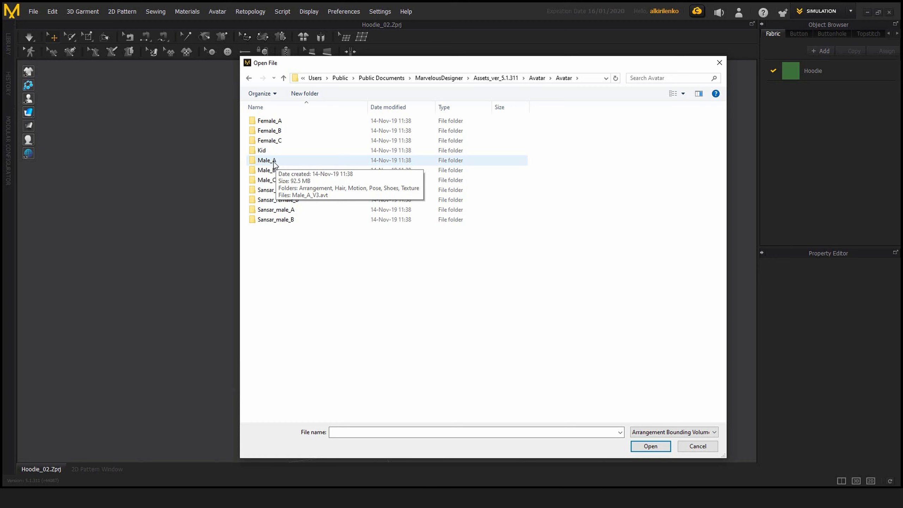
pyautogui.doubleClick(274, 160)
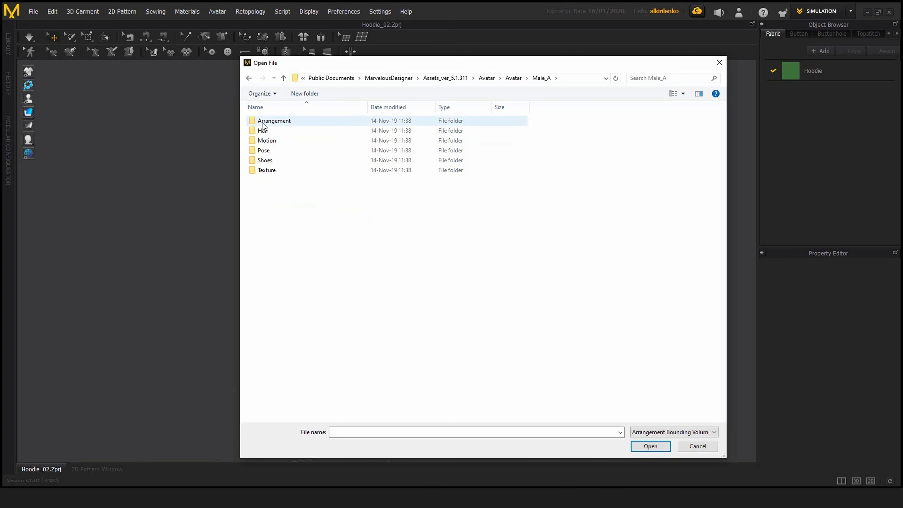
pyautogui.moveTo(255, 124)
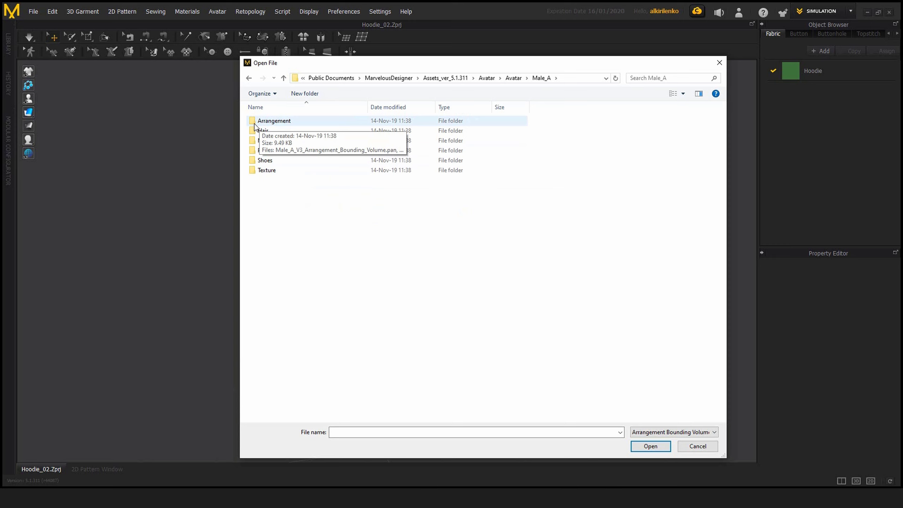
pyautogui.doubleClick(285, 122)
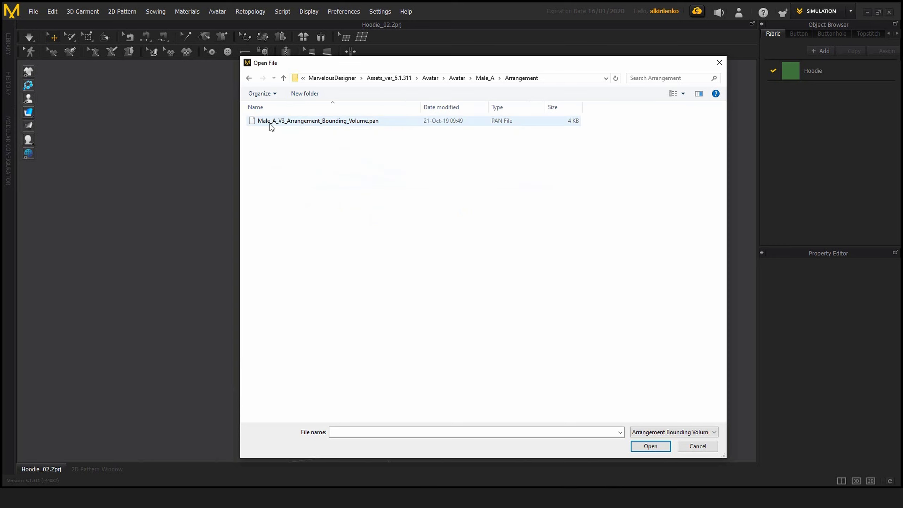
pyautogui.moveTo(332, 125)
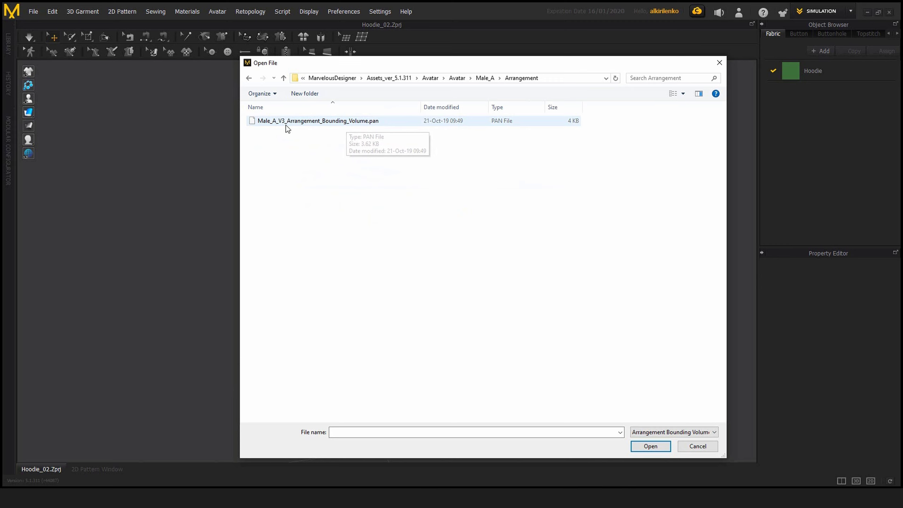
pyautogui.doubleClick(359, 122)
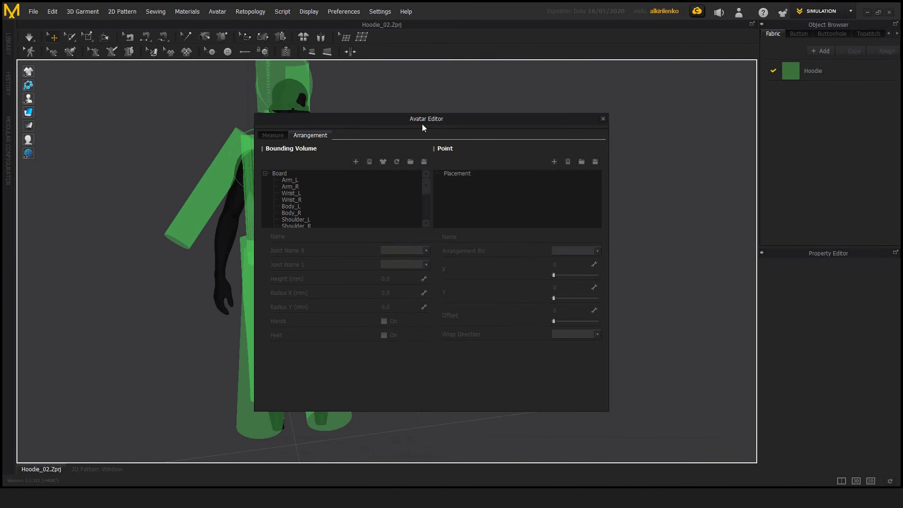
# Load the arrangement point file Male_A_V3_Arrangement_Point.arr from the Male_A Arrangement folder and leave the Avatar Editor
pyautogui.moveTo(423, 128); pyautogui.dragTo(590, 134)
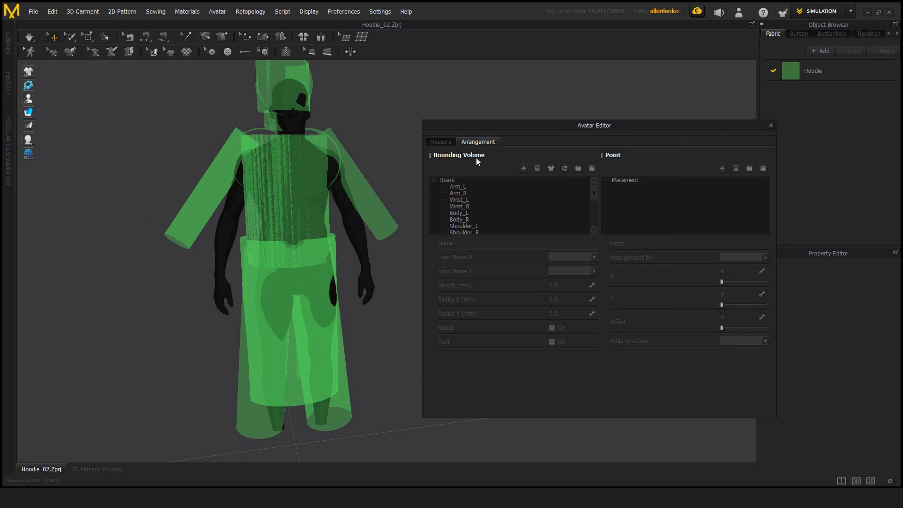
pyautogui.moveTo(595, 129); pyautogui.dragTo(579, 127)
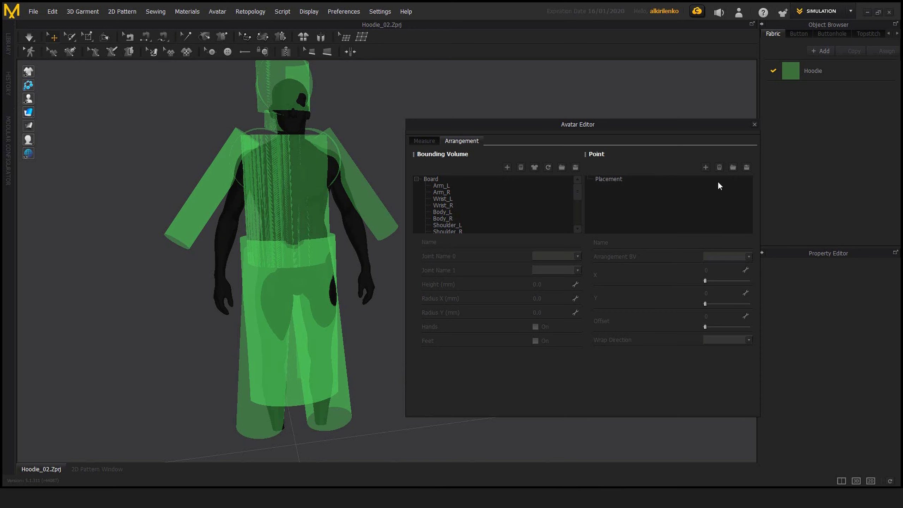
pyautogui.click(733, 168)
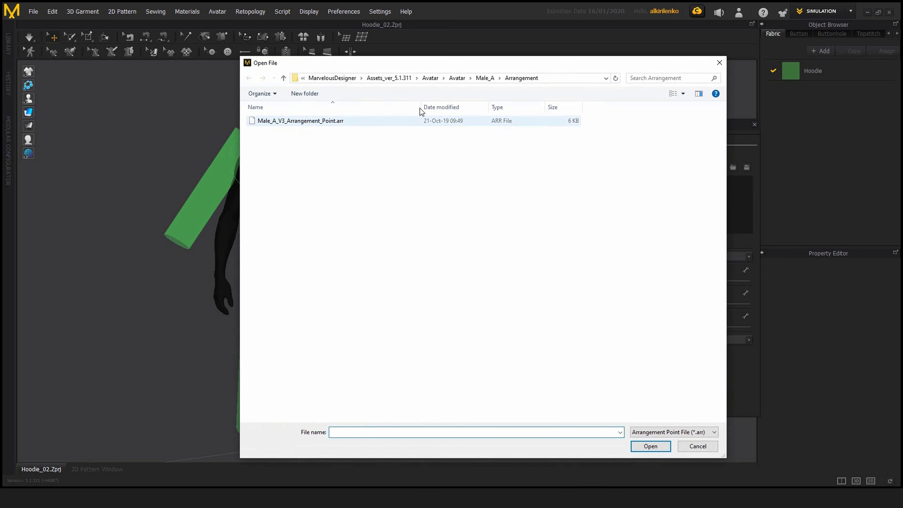
pyautogui.moveTo(493, 66); pyautogui.dragTo(477, 62)
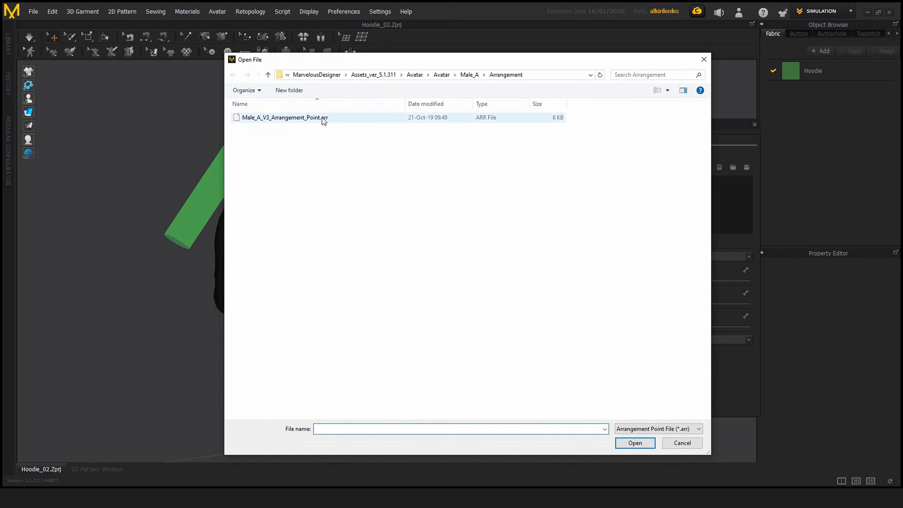
pyautogui.click(469, 75)
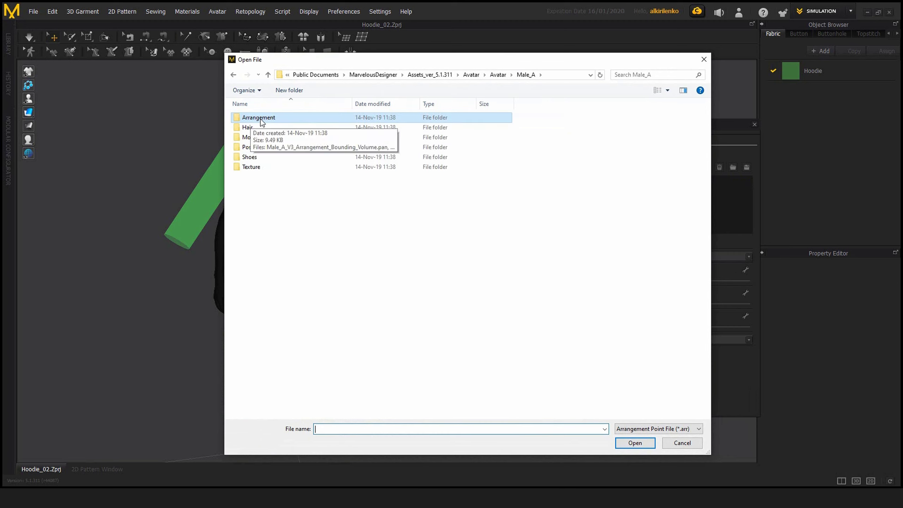
pyautogui.doubleClick(260, 118)
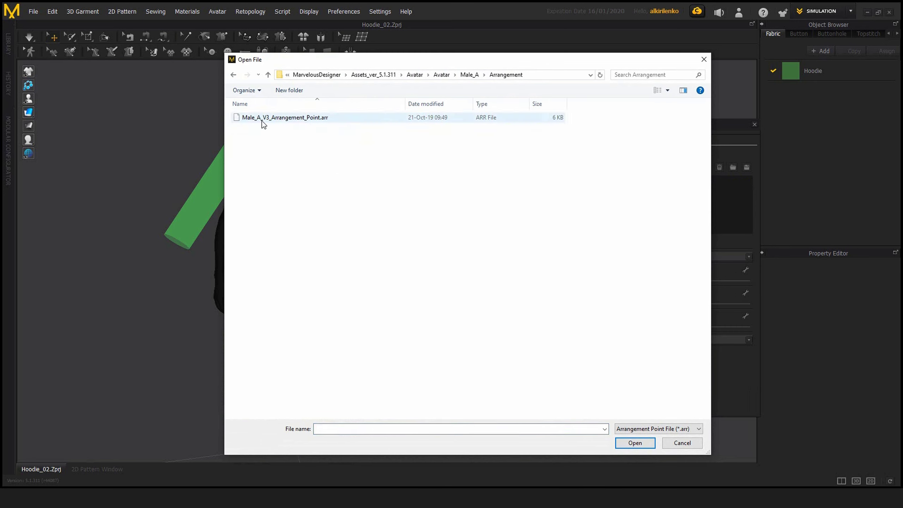
pyautogui.doubleClick(285, 118)
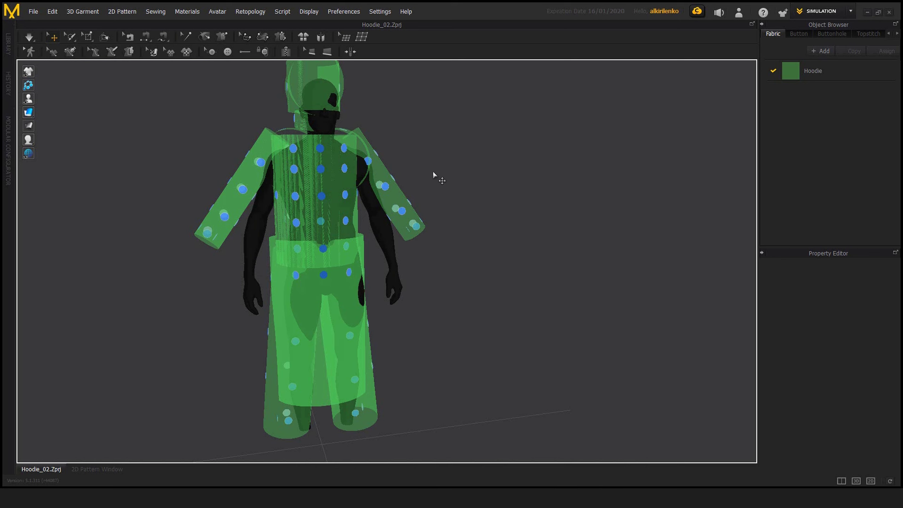
# Move and rotate the bounding volume of the avatar's right upper arm so it follows the lowered arm
pyautogui.moveTo(463, 179); pyautogui.dragTo(487, 181, button='middle')
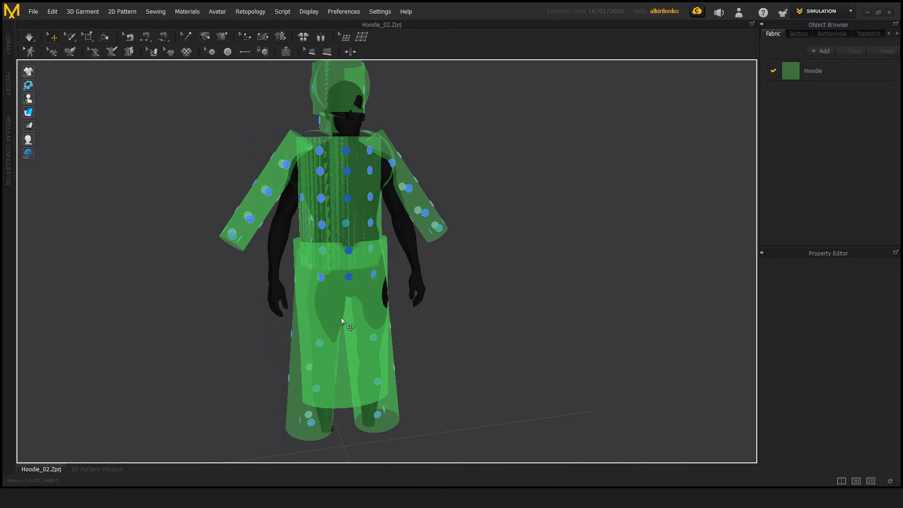
pyautogui.moveTo(442, 349); pyautogui.dragTo(288, 327, button='right')
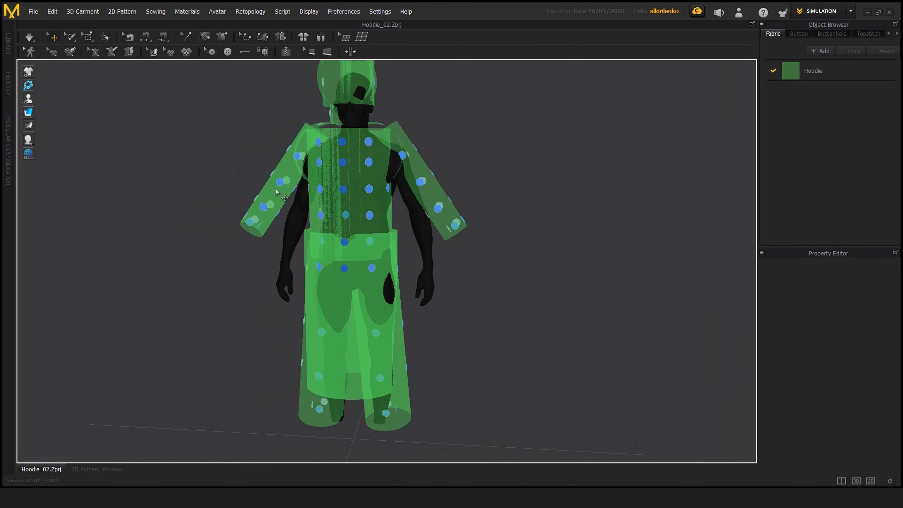
pyautogui.moveTo(257, 191); pyautogui.dragTo(271, 188, button='right')
pyautogui.click(287, 196)
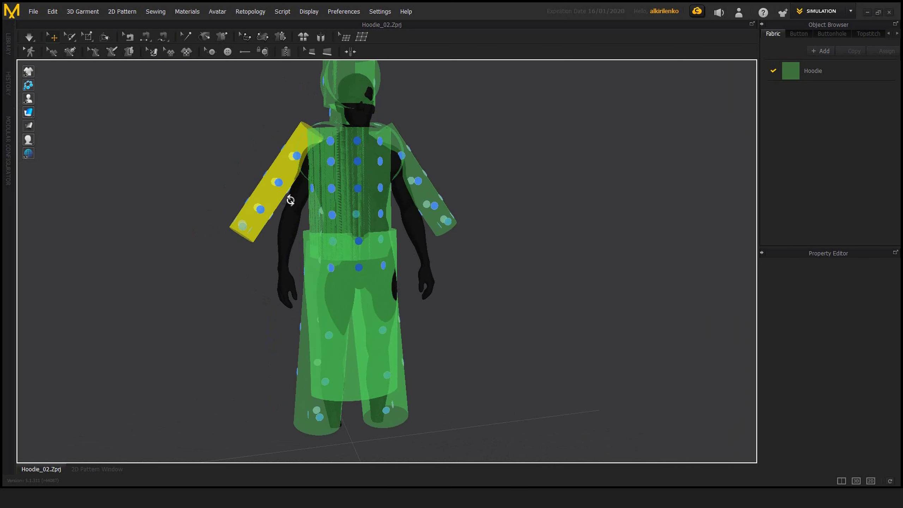
pyautogui.scroll(4, 288, 196)
pyautogui.moveTo(321, 198); pyautogui.dragTo(332, 214, button='middle')
pyautogui.moveTo(331, 204); pyautogui.dragTo(318, 200, button='right')
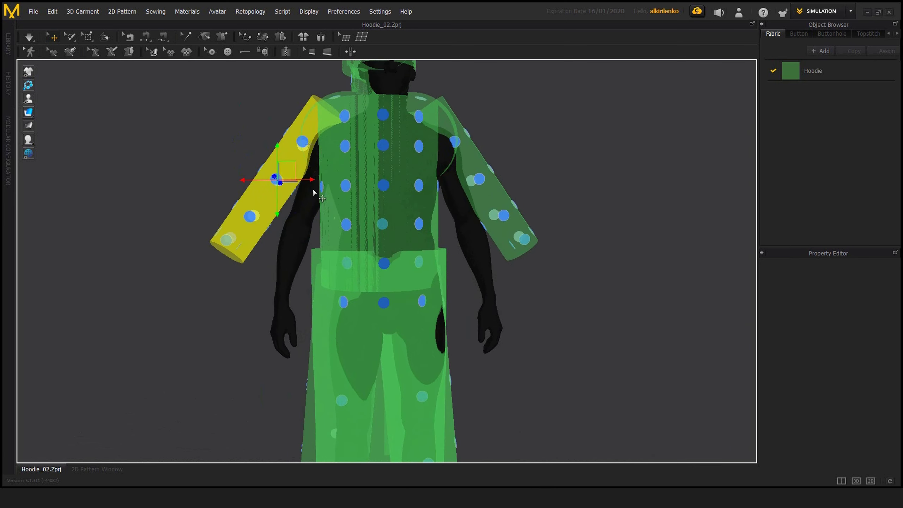
pyautogui.moveTo(290, 168); pyautogui.dragTo(316, 193)
# Move and rotate the bounding volume of the avatar's left upper arm to follow the arm, adjusting its depth as well
pyautogui.click(475, 180)
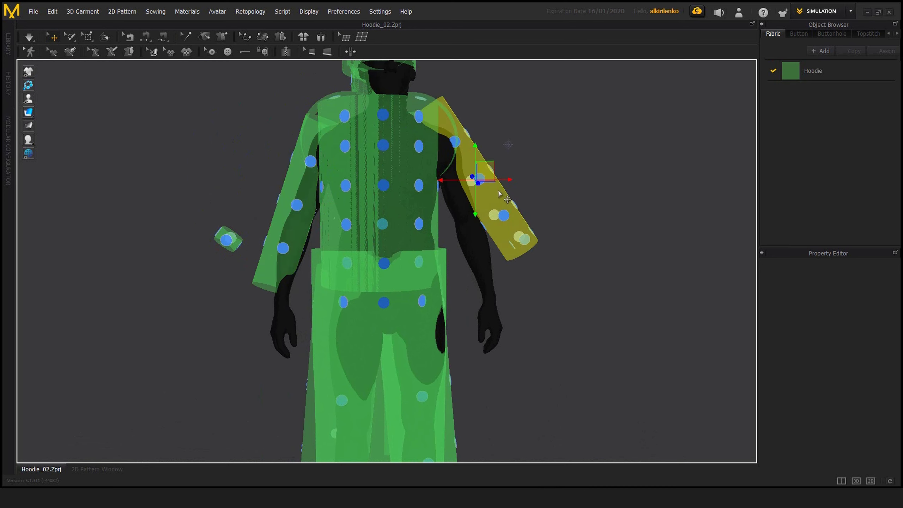
pyautogui.moveTo(493, 166); pyautogui.dragTo(504, 188)
pyautogui.moveTo(536, 189); pyautogui.dragTo(462, 194, button='right')
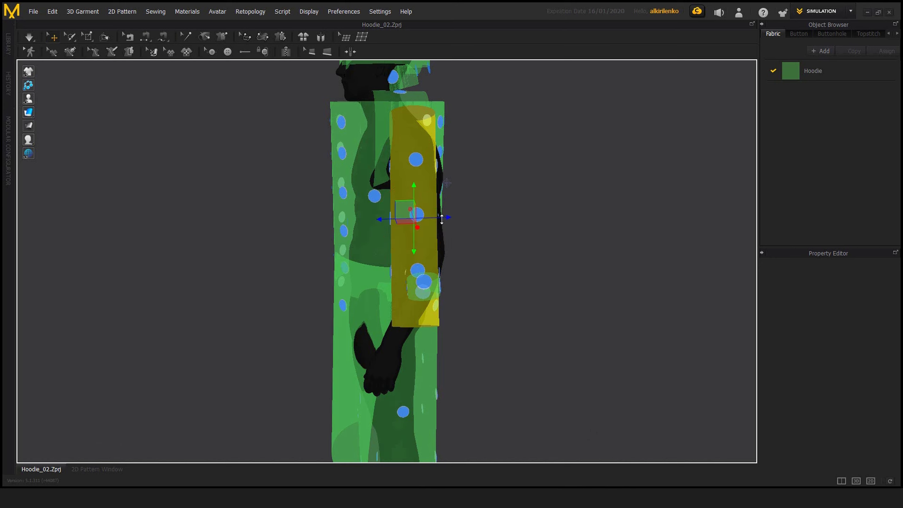
pyautogui.moveTo(444, 218); pyautogui.dragTo(452, 217)
pyautogui.moveTo(463, 221); pyautogui.dragTo(526, 195, button='right')
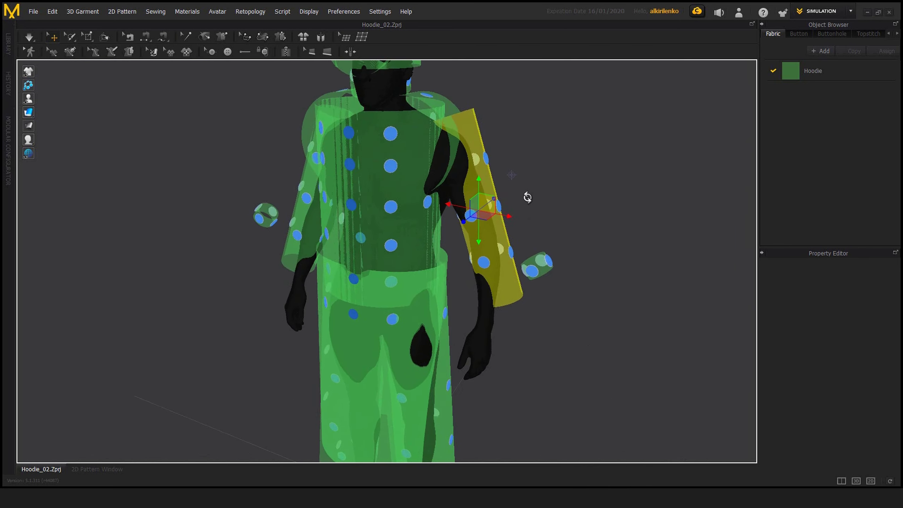
pyautogui.moveTo(562, 230); pyautogui.dragTo(461, 231, button='right')
pyautogui.moveTo(463, 226); pyautogui.dragTo(454, 226)
pyautogui.click(532, 243)
# Rotate the bounding volumes of both legs upright so they align with the avatar's legs
pyautogui.moveTo(532, 243); pyautogui.dragTo(582, 257, button='right')
pyautogui.moveTo(581, 295); pyautogui.dragTo(581, 262, button='middle')
pyautogui.scroll(-4, 569, 263)
pyautogui.moveTo(490, 280); pyautogui.dragTo(495, 261, button='middle')
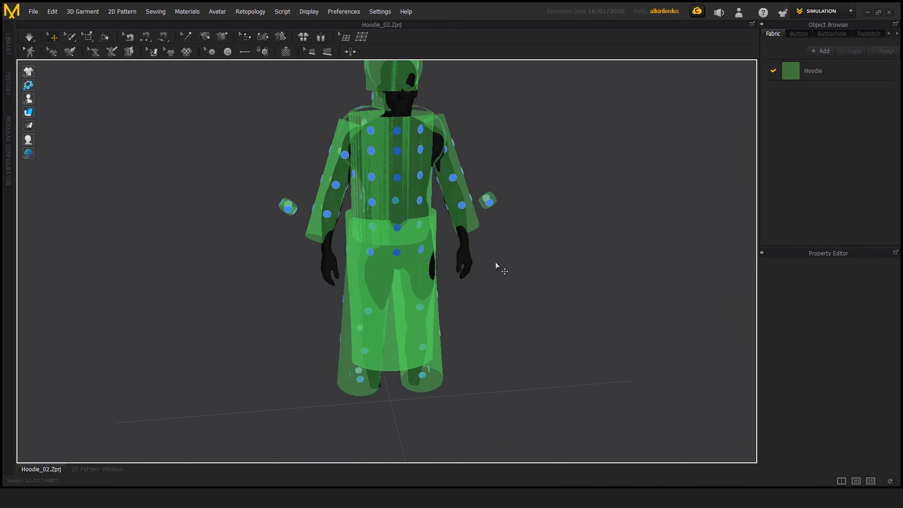
pyautogui.moveTo(493, 259); pyautogui.dragTo(502, 244, button='right')
pyautogui.moveTo(502, 244); pyautogui.dragTo(512, 196, button='middle')
pyautogui.click(368, 360)
pyautogui.scroll(3, 391, 320)
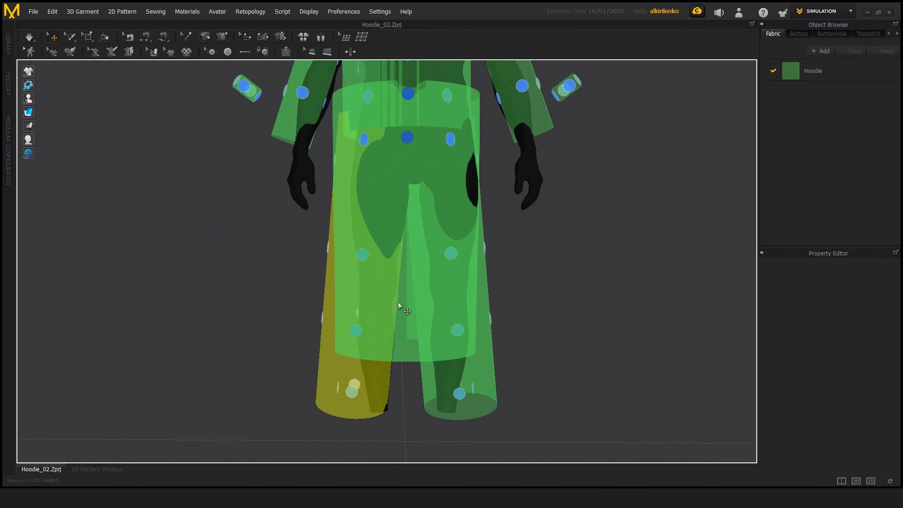
pyautogui.moveTo(397, 277)
pyautogui.mouseDown()
pyautogui.moveTo(405, 285)
pyautogui.moveTo(405, 270)
pyautogui.mouseUp()
pyautogui.click(478, 380)
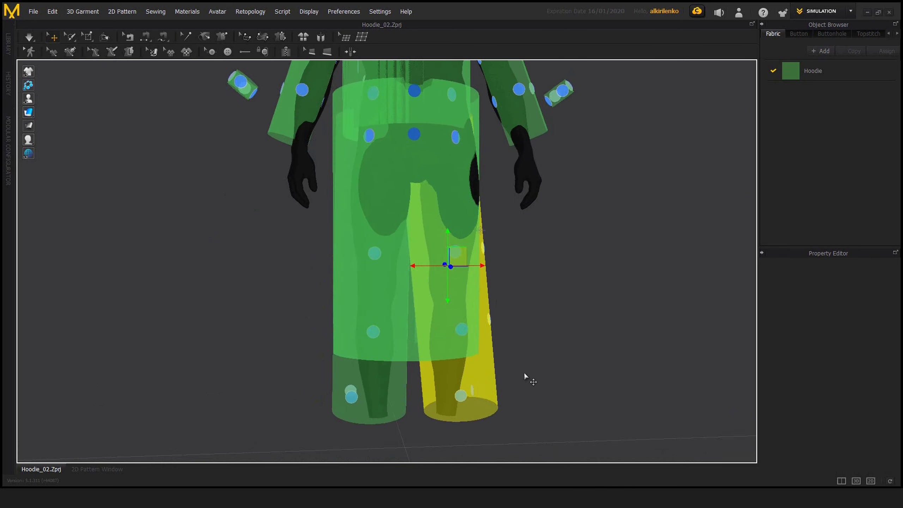
pyautogui.moveTo(484, 258); pyautogui.dragTo(486, 260)
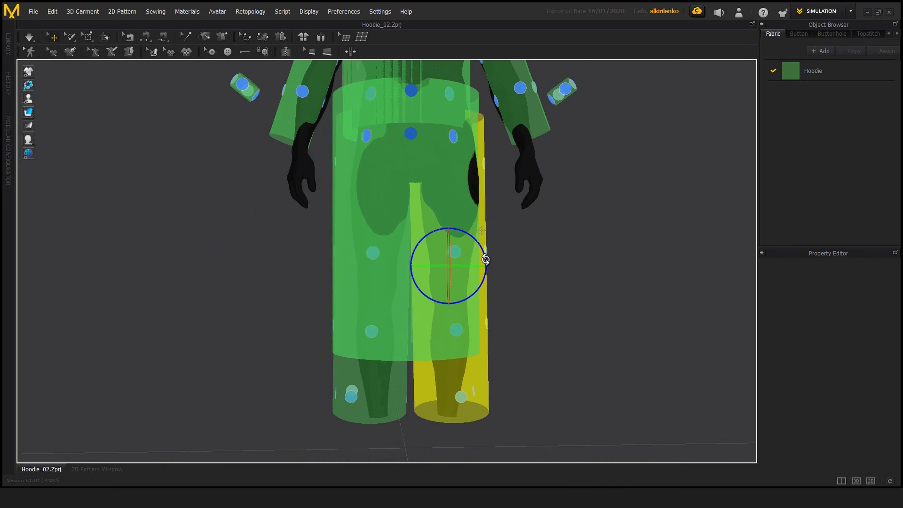
# Delete the two small bounding volumes floating beside the avatar's forearms
pyautogui.scroll(-3, 546, 310)
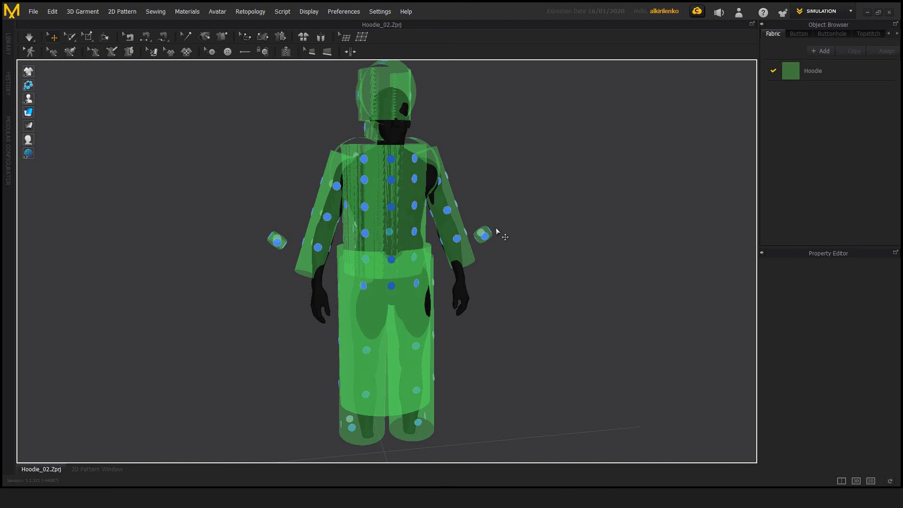
pyautogui.moveTo(363, 236); pyautogui.dragTo(381, 343, button='right')
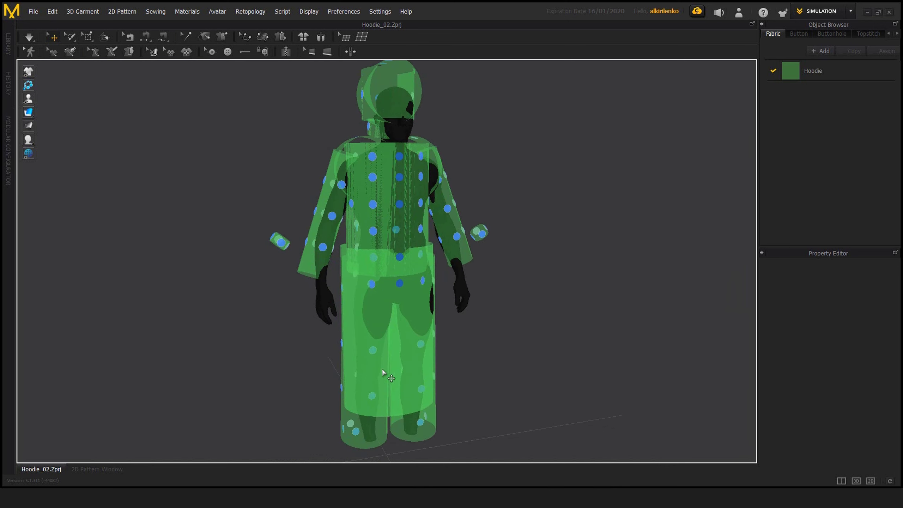
pyautogui.scroll(3, 287, 252)
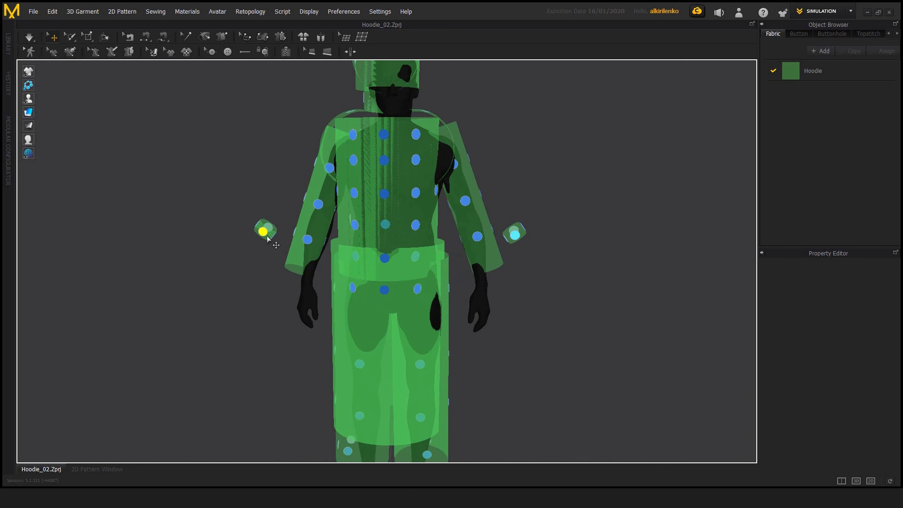
pyautogui.moveTo(264, 271); pyautogui.dragTo(299, 267, button='right')
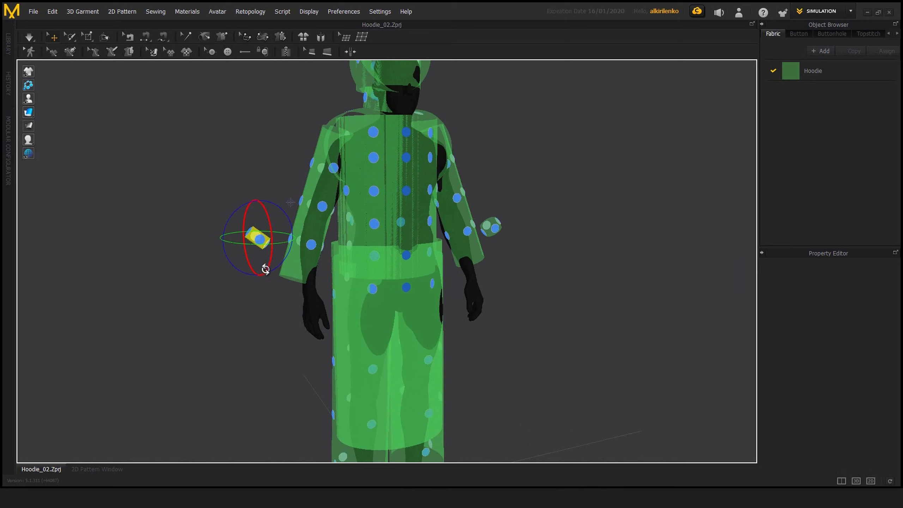
pyautogui.press('Delete')
pyautogui.click(494, 229)
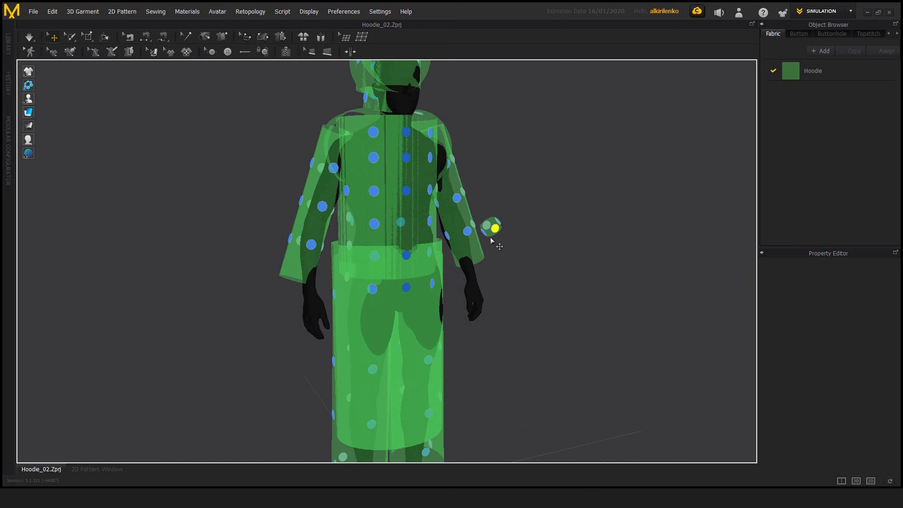
pyautogui.click(493, 239)
# Delete the two overlapping wide bounding volumes around the avatar's hips, keeping the separate leg volumes
pyautogui.moveTo(327, 260); pyautogui.dragTo(352, 238, button='middle')
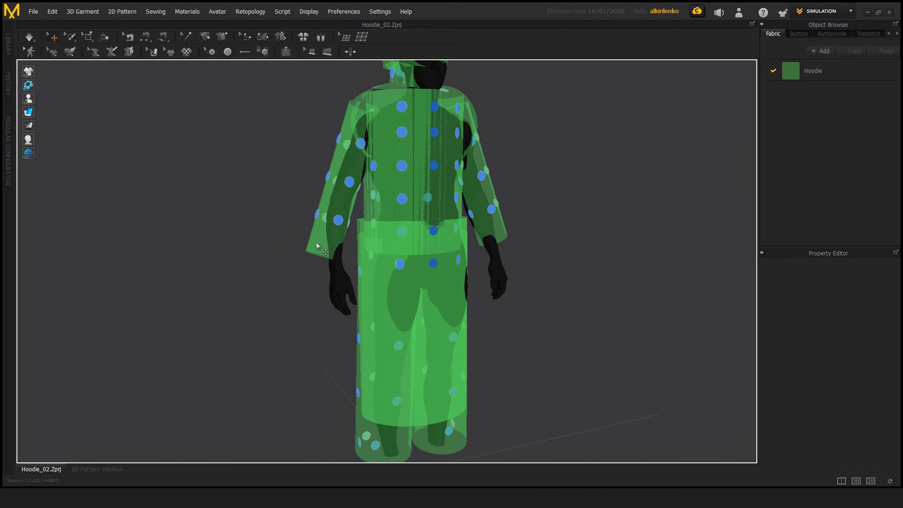
pyautogui.moveTo(353, 260); pyautogui.dragTo(315, 238, button='right')
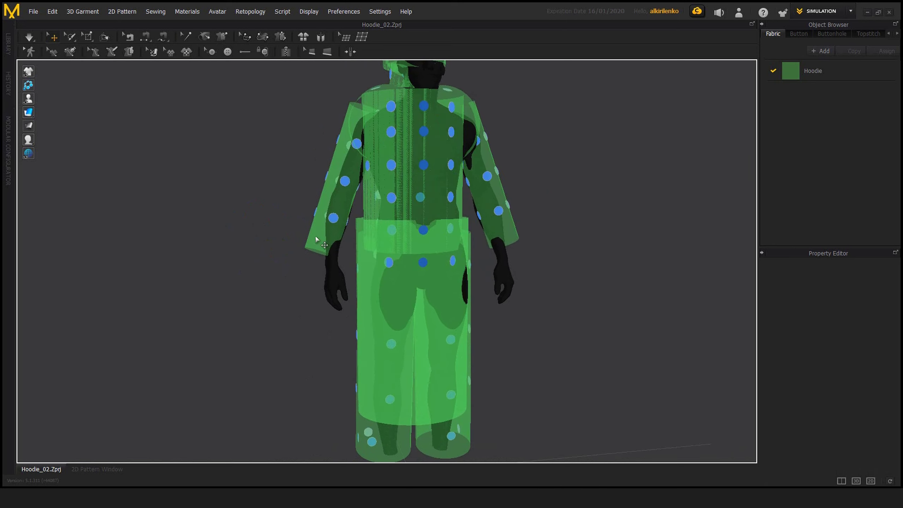
pyautogui.moveTo(363, 259); pyautogui.dragTo(351, 247, button='middle')
pyautogui.moveTo(351, 247)
pyautogui.mouseDown(button='right')
pyautogui.moveTo(369, 250)
pyautogui.moveTo(356, 254)
pyautogui.mouseUp(button='right')
pyautogui.moveTo(389, 260); pyautogui.dragTo(358, 232, button='middle')
pyautogui.click(393, 372)
pyautogui.press('Delete')
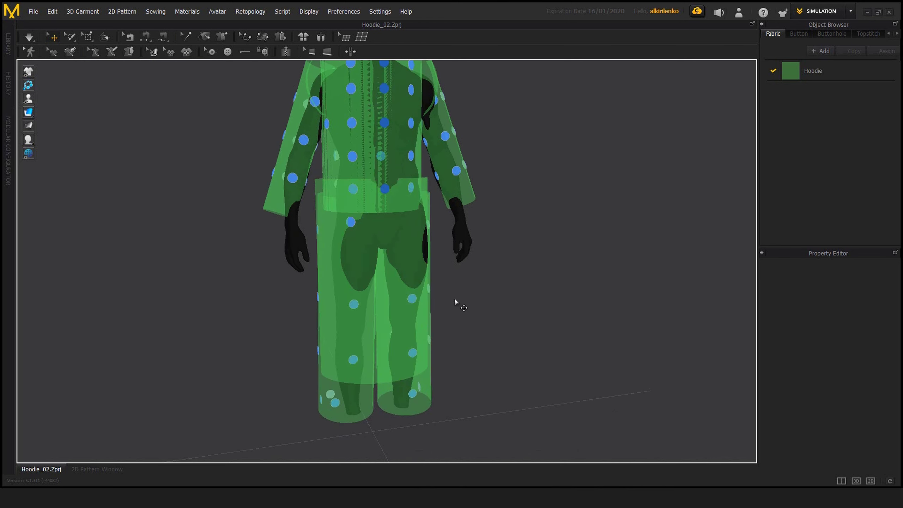
pyautogui.moveTo(456, 300); pyautogui.dragTo(398, 377, button='right')
pyautogui.click(390, 387)
pyautogui.press('Delete')
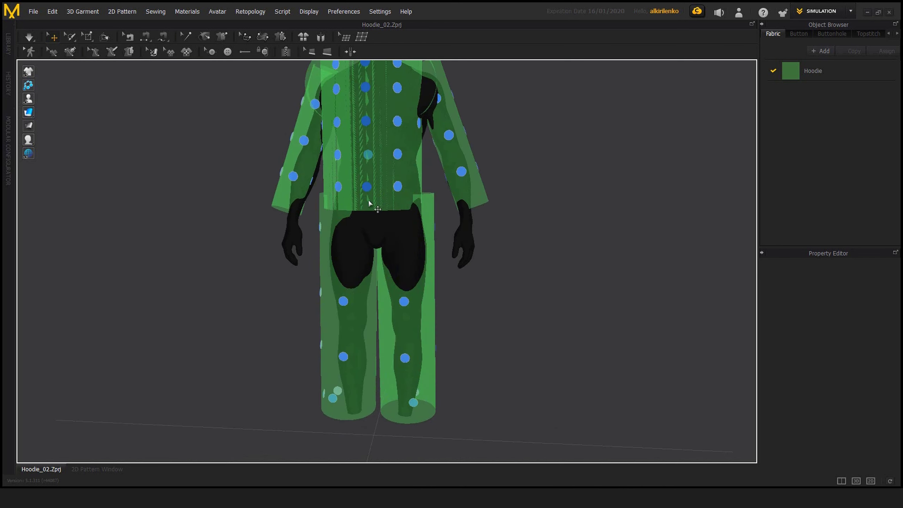
# Delete the curved bounding volumes over the avatar's right and left shoulders
pyautogui.moveTo(370, 202); pyautogui.dragTo(378, 288, button='middle')
pyautogui.moveTo(379, 288); pyautogui.dragTo(337, 217, button='right')
pyautogui.click(354, 232)
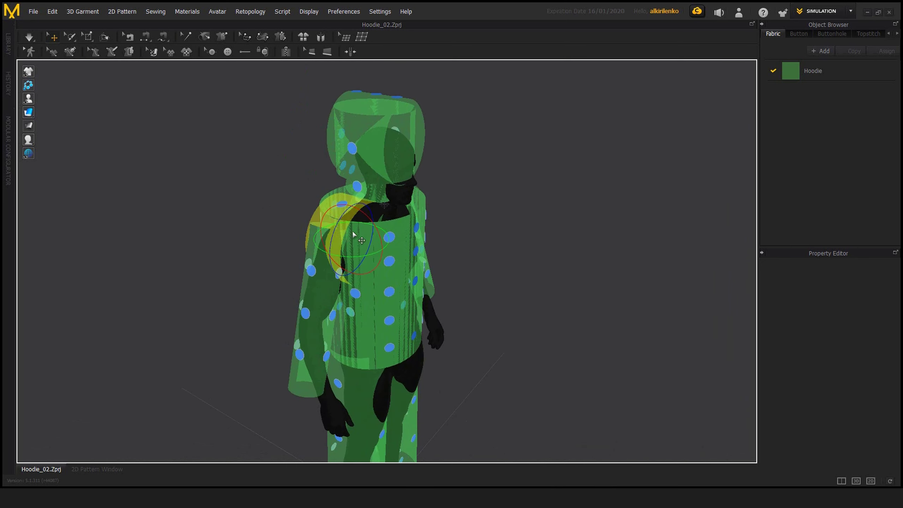
pyautogui.press('Delete')
pyautogui.moveTo(520, 220); pyautogui.dragTo(475, 215, button='right')
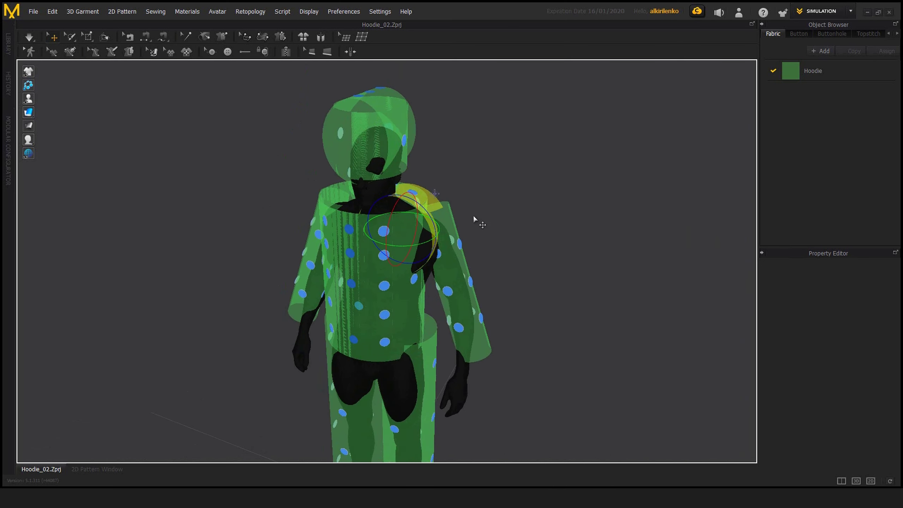
pyautogui.moveTo(384, 177); pyautogui.dragTo(374, 103, button='right')
# Delete the spherical and cylindrical bounding volumes around the avatar's head
pyautogui.click(398, 156)
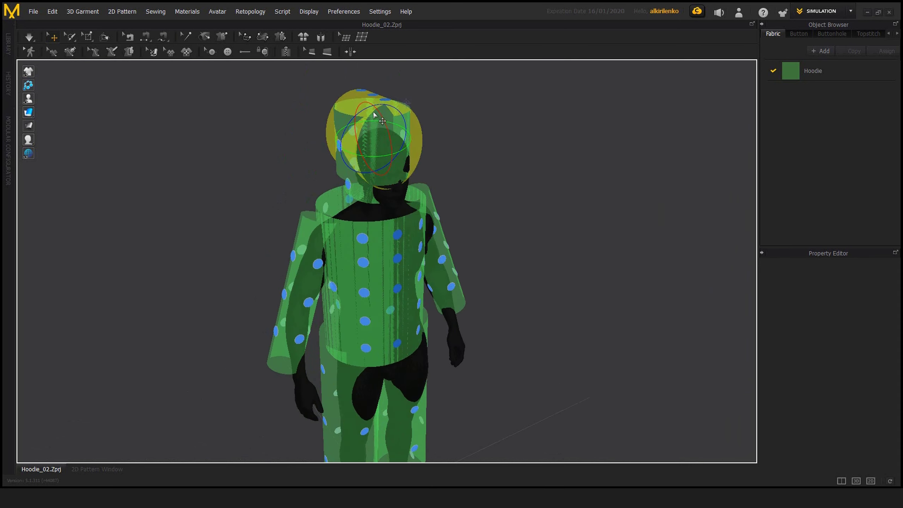
pyautogui.press('Delete')
pyautogui.moveTo(463, 157); pyautogui.dragTo(454, 194, button='right')
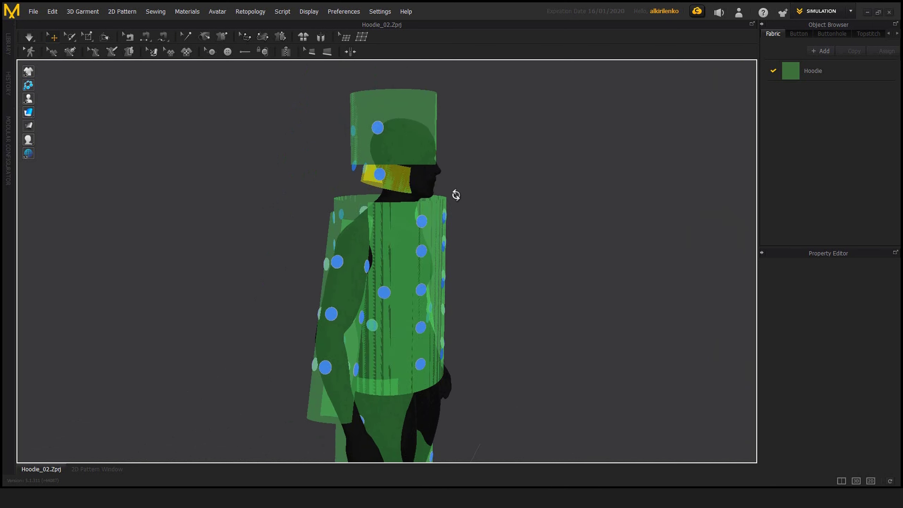
pyautogui.moveTo(404, 144); pyautogui.dragTo(477, 157, button='right')
pyautogui.moveTo(404, 189); pyautogui.dragTo(407, 194, button='right')
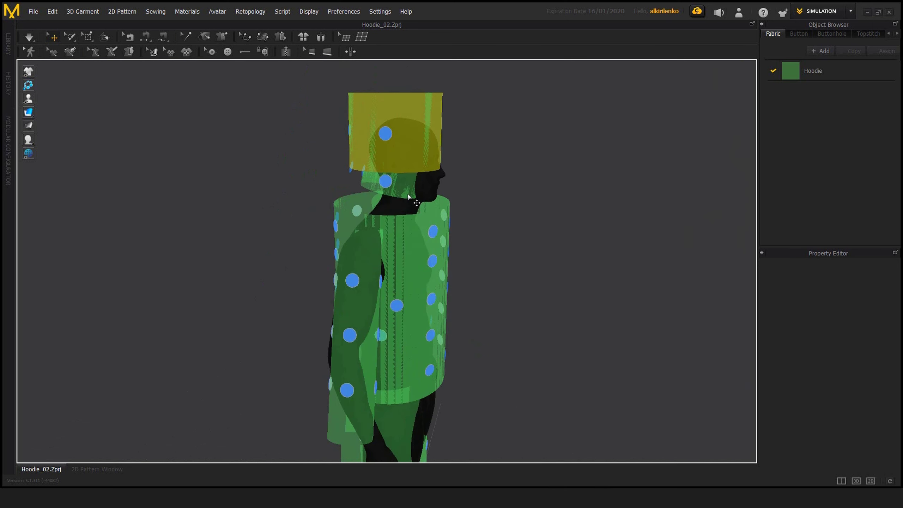
pyautogui.click(435, 165)
pyautogui.moveTo(434, 164); pyautogui.dragTo(408, 183)
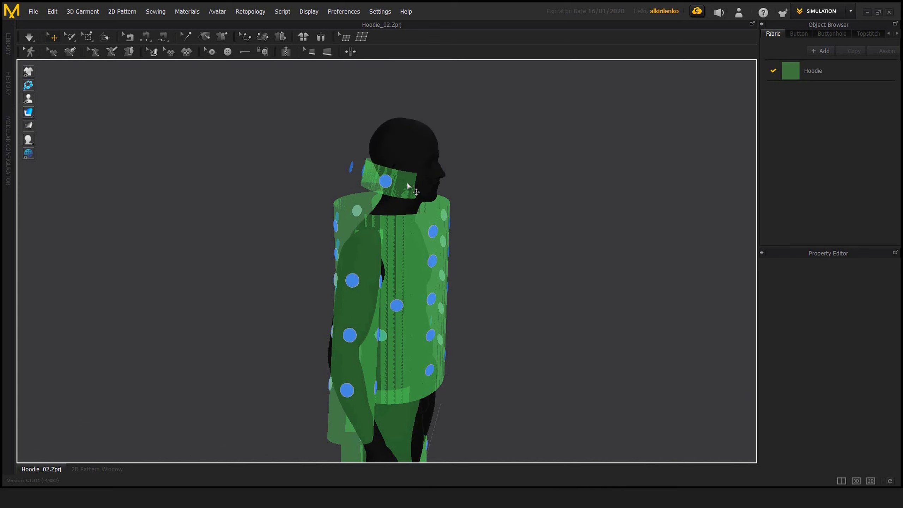
# Remove the duplicate neck bounding volume and shift the remaining one sideways so it is centered on the avatar's neck
pyautogui.moveTo(408, 182); pyautogui.dragTo(430, 181, button='right')
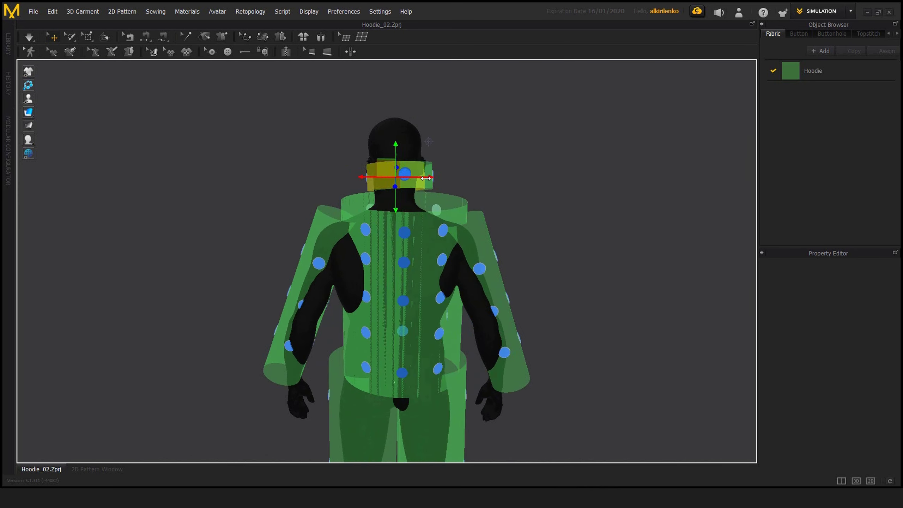
pyautogui.moveTo(425, 178); pyautogui.dragTo(435, 178)
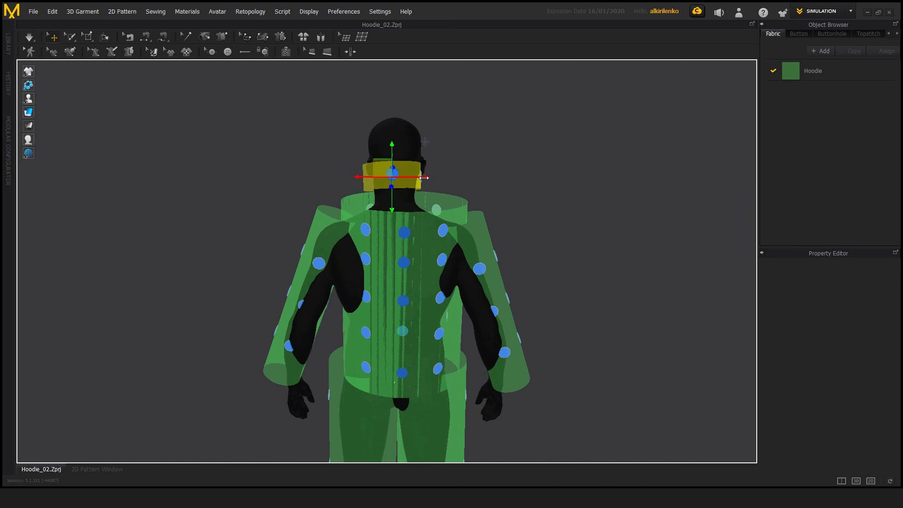
pyautogui.moveTo(430, 196); pyautogui.dragTo(400, 183, button='right')
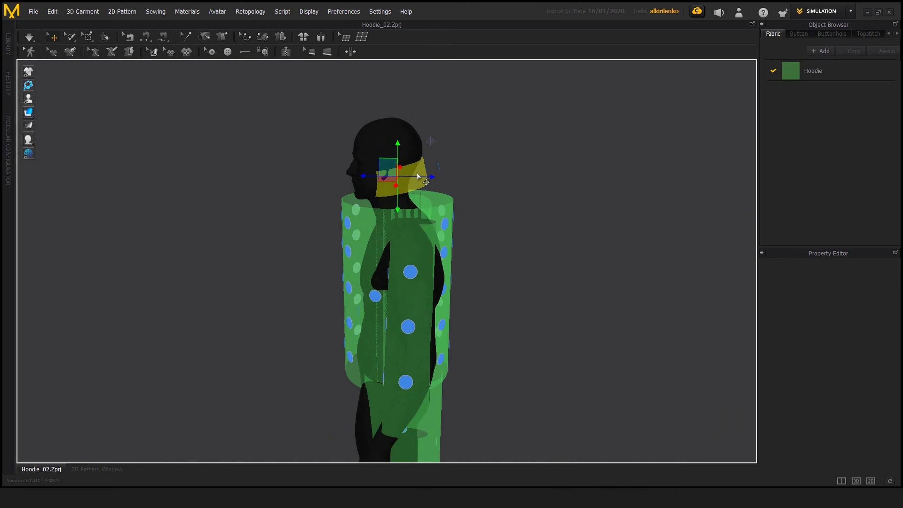
pyautogui.moveTo(376, 149); pyautogui.dragTo(486, 131, button='right')
# Delete the duplicate torso bounding volume and shift the remaining one sideways so it is centered on the avatar's body
pyautogui.click(422, 253)
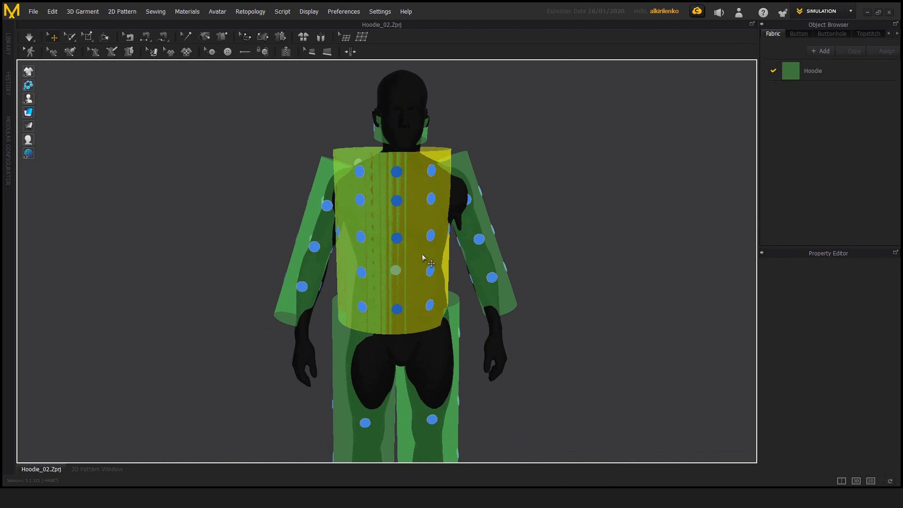
pyautogui.press('Delete')
pyautogui.click(428, 255)
pyautogui.click(537, 200)
pyautogui.moveTo(537, 199); pyautogui.dragTo(512, 234, button='right')
pyautogui.click(433, 202)
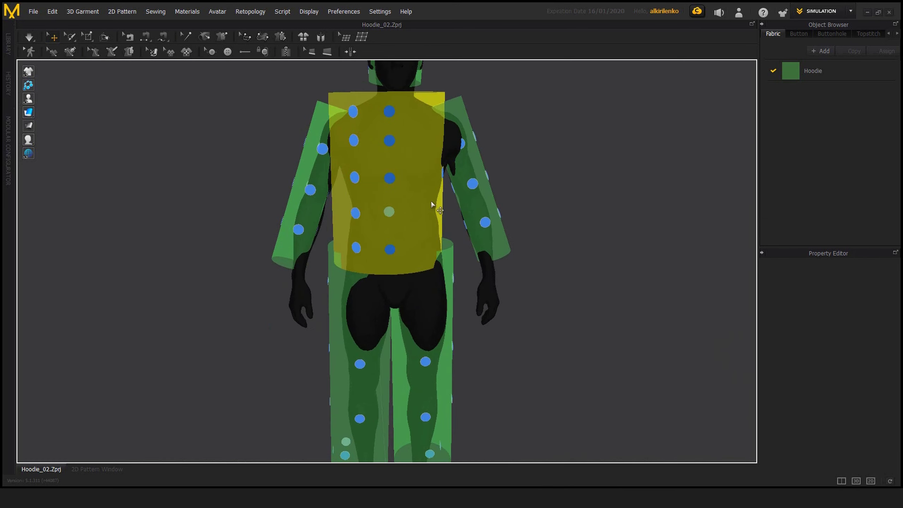
# Fine-tune the position of the bounding volume around the avatar's left arm
pyautogui.click(513, 231)
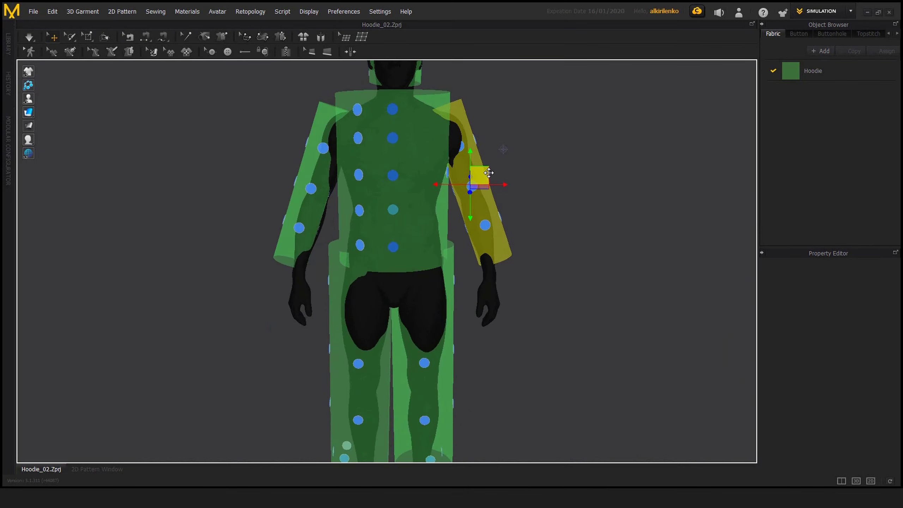
pyautogui.moveTo(476, 177); pyautogui.dragTo(443, 235, button='right')
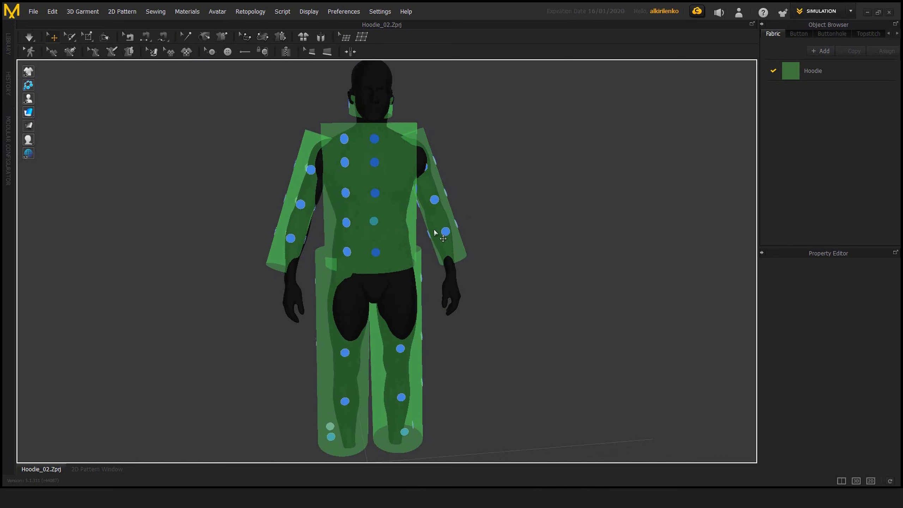
pyautogui.scroll(-2, 373, 303)
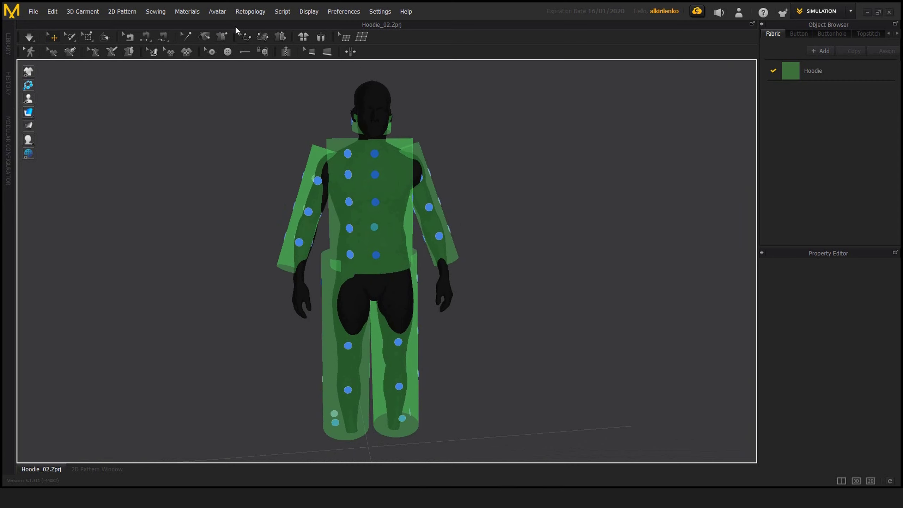
# Save the edited bounding volumes from the Avatar Editor as a new .pan file in the Male_A Arrangement folder, and close the editor
pyautogui.click(213, 13)
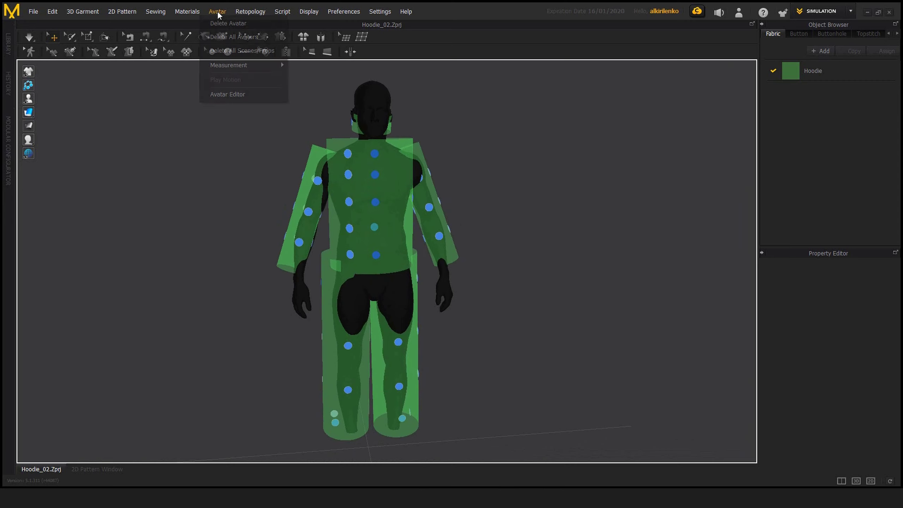
pyautogui.click(237, 95)
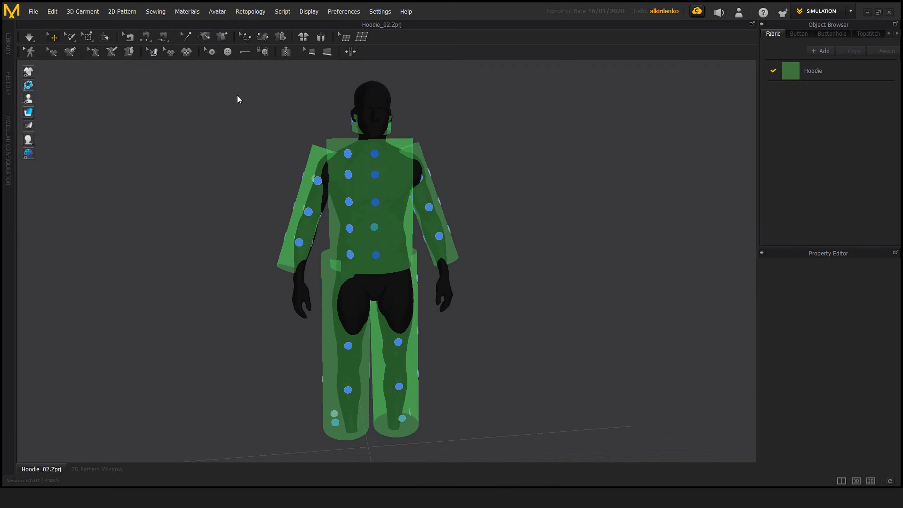
pyautogui.moveTo(534, 124); pyautogui.dragTo(568, 125)
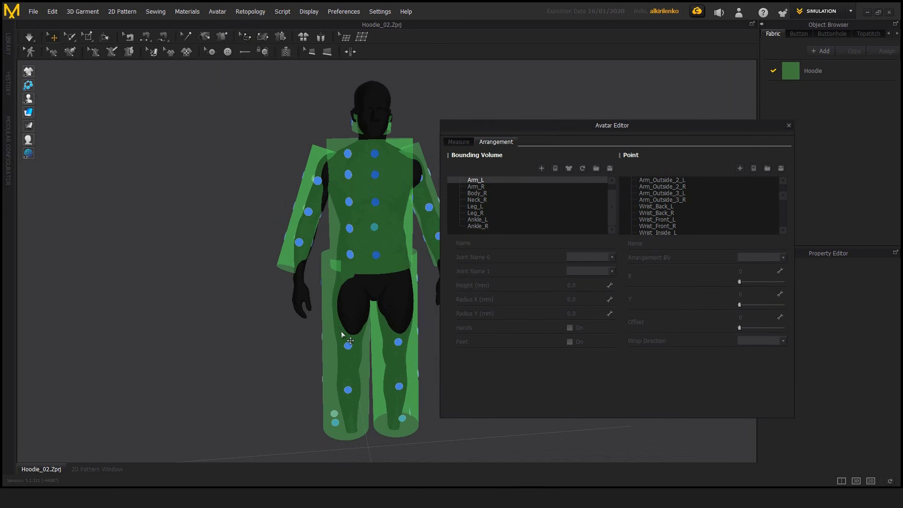
pyautogui.click(609, 168)
pyautogui.moveTo(574, 58); pyautogui.dragTo(340, 49)
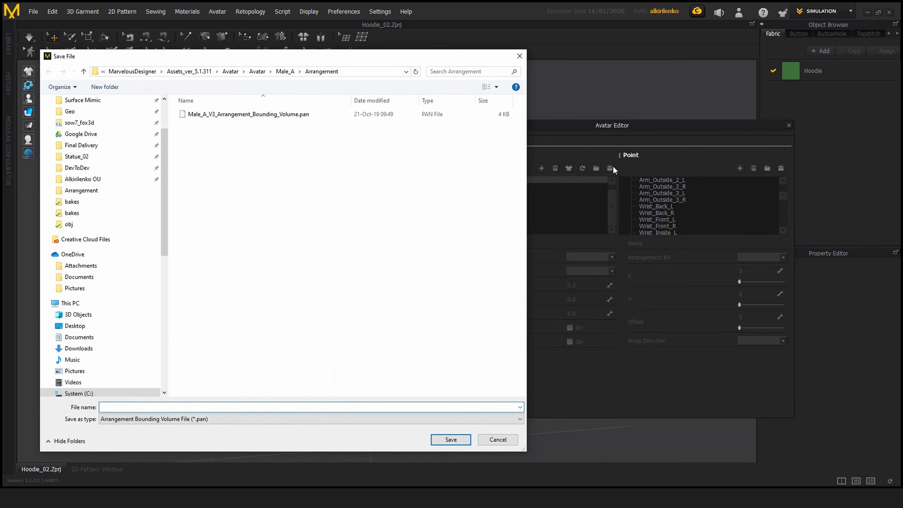
pyautogui.moveTo(335, 57); pyautogui.dragTo(452, 61)
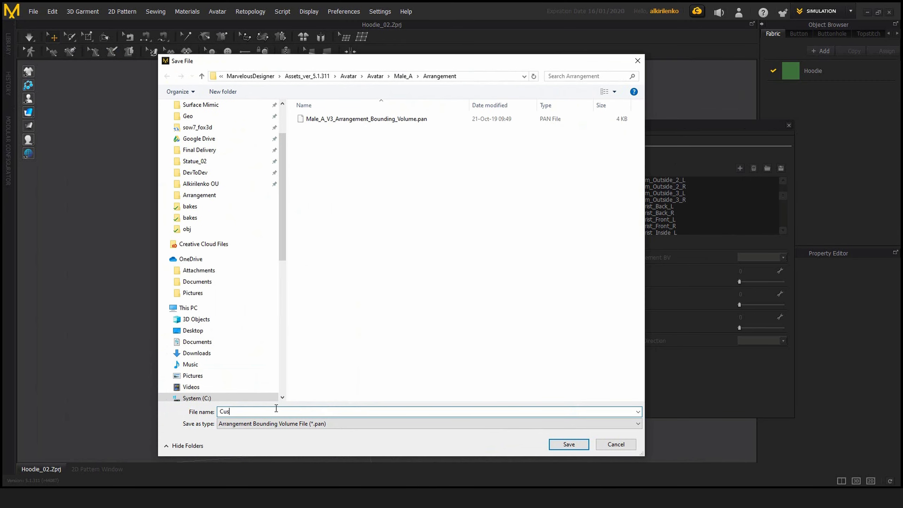
pyautogui.click(565, 445)
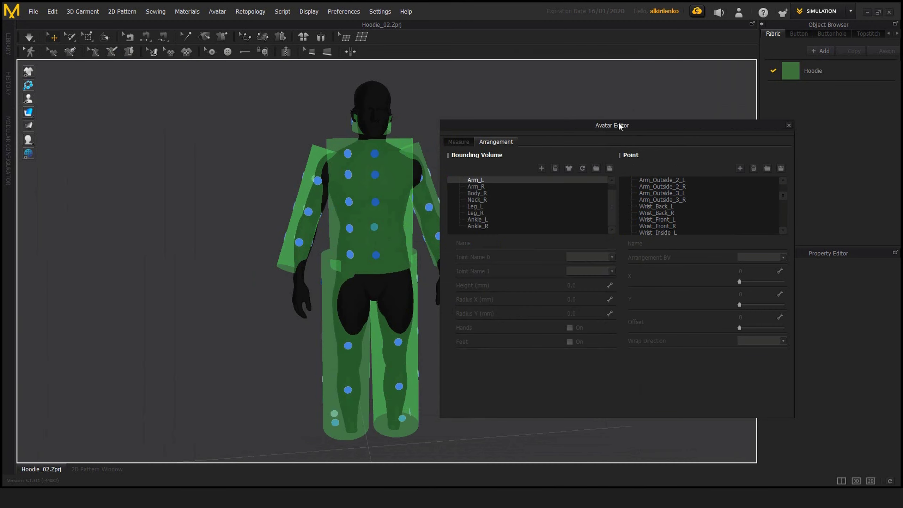
pyautogui.moveTo(619, 126); pyautogui.dragTo(384, 128)
pyautogui.click(441, 177)
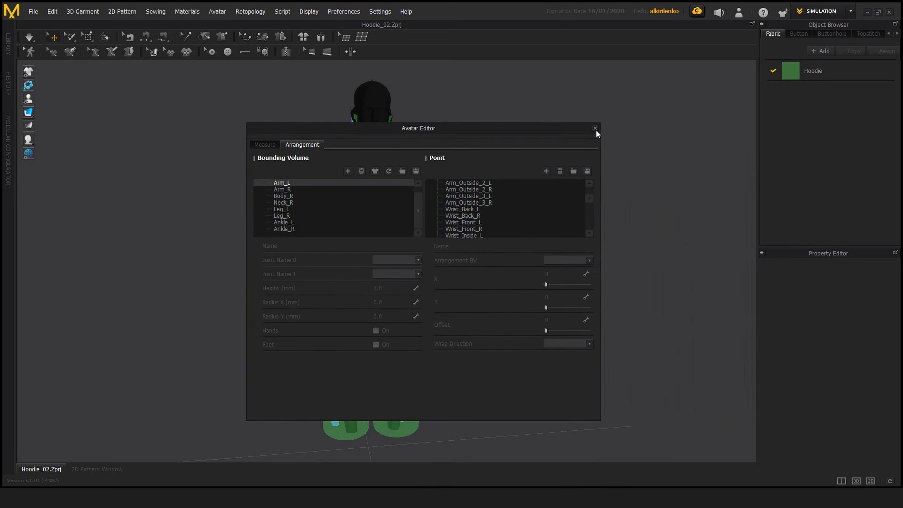
pyautogui.click(595, 129)
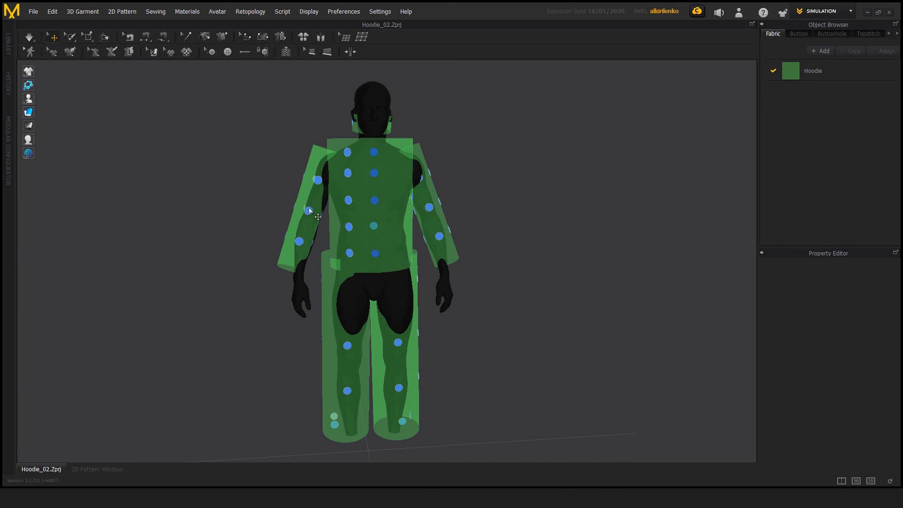
# Deselect the right arm's bounding volume and hide all arrangement bounding volumes around the avatar
pyautogui.click(431, 211)
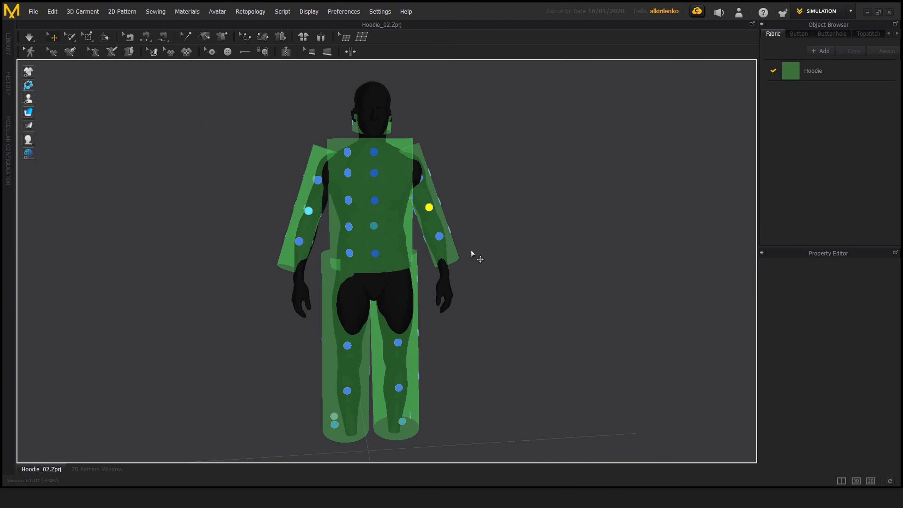
pyautogui.click(309, 221)
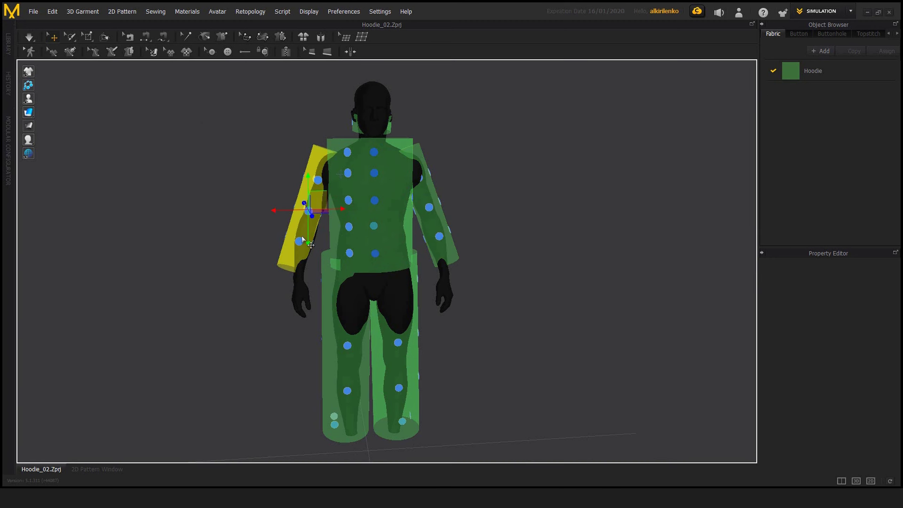
pyautogui.moveTo(315, 210); pyautogui.dragTo(409, 209, button='right')
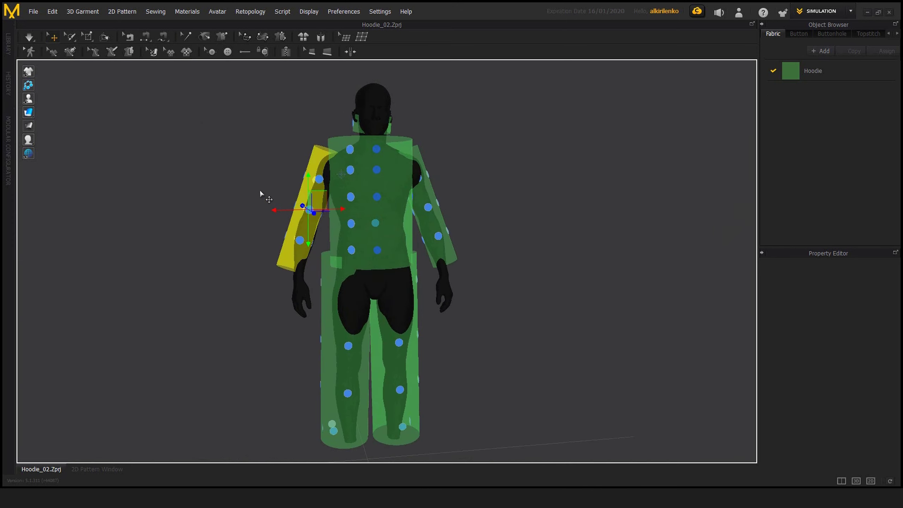
pyautogui.click(211, 218)
pyautogui.click(67, 100)
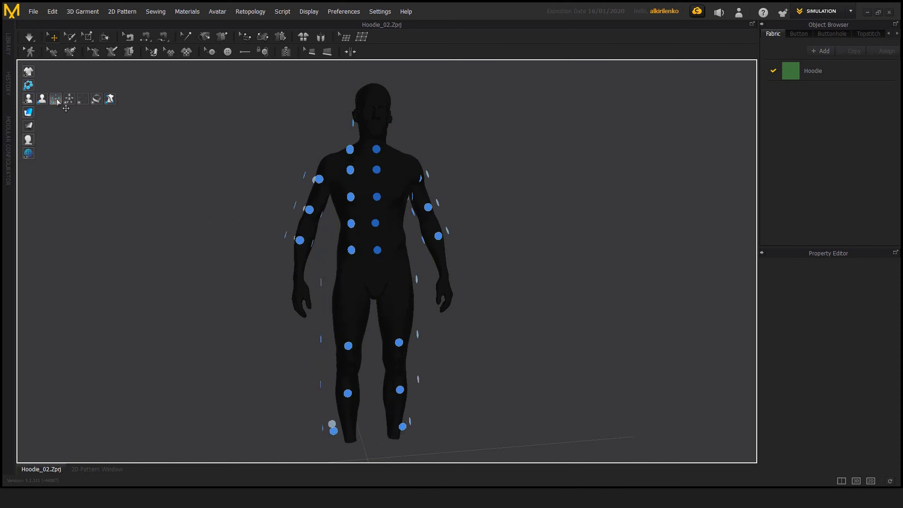
# Select the sleeve pattern beside the avatar and snap it onto the middle outer arrangement point of the avatar's left arm
pyautogui.click(56, 100)
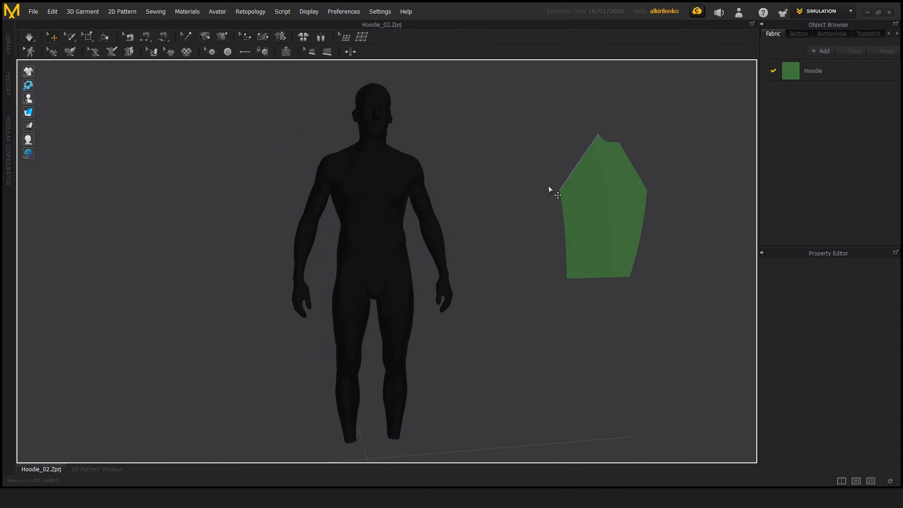
pyautogui.click(617, 202)
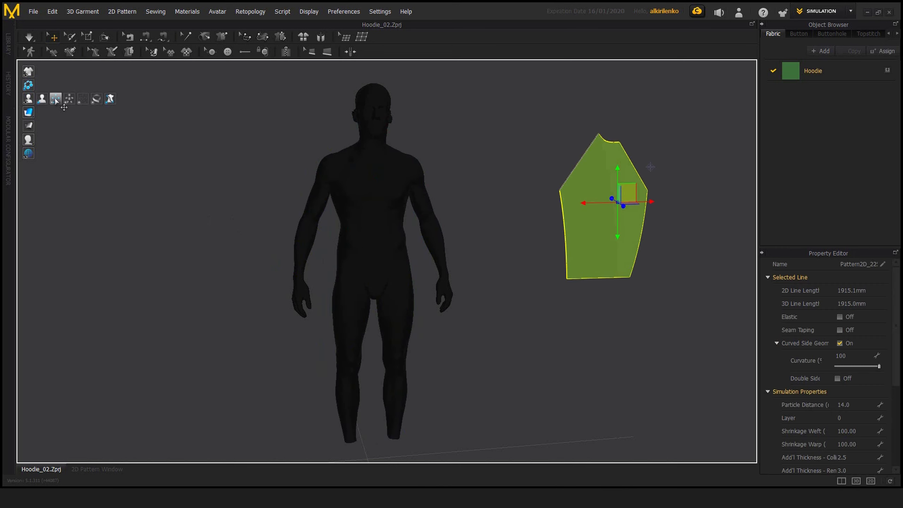
pyautogui.click(55, 100)
pyautogui.moveTo(500, 230); pyautogui.dragTo(615, 212, button='right')
pyautogui.moveTo(472, 236); pyautogui.dragTo(533, 218, button='right')
pyautogui.moveTo(436, 211)
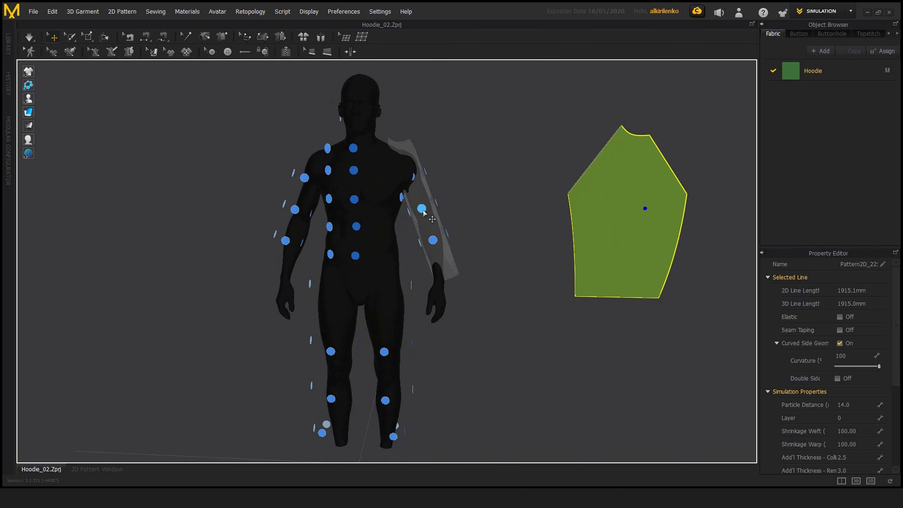
pyautogui.moveTo(458, 210); pyautogui.dragTo(431, 221, button='right')
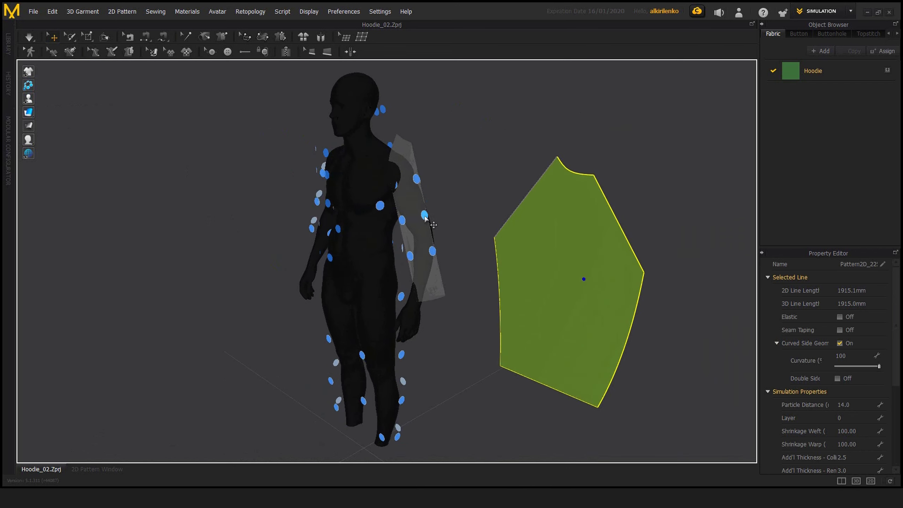
pyautogui.click(425, 215)
# Move the wrapped sleeve pattern slightly down and outward along the avatar's left arm
pyautogui.moveTo(525, 200)
pyautogui.mouseDown(button='right')
pyautogui.moveTo(554, 225)
pyautogui.moveTo(527, 208)
pyautogui.mouseUp(button='right')
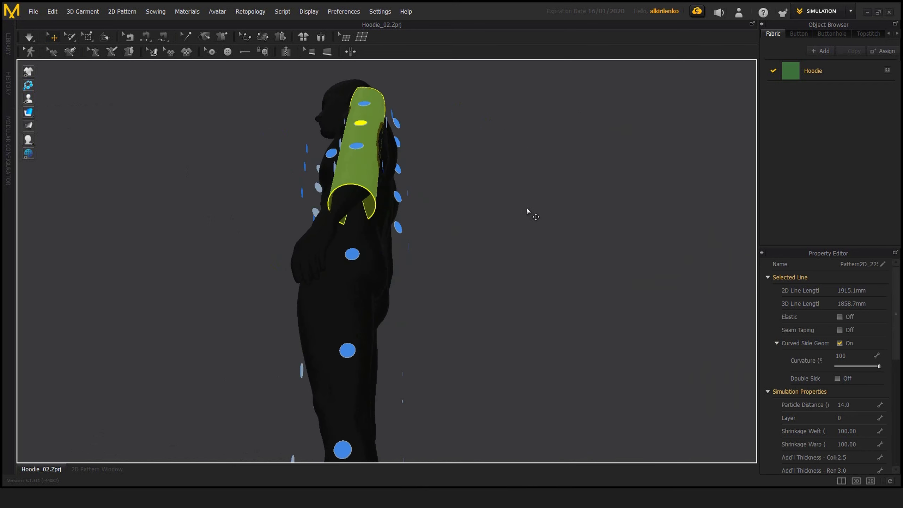
pyautogui.moveTo(527, 209); pyautogui.dragTo(527, 258, button='middle')
pyautogui.scroll(3, 526, 259)
pyautogui.moveTo(527, 259); pyautogui.dragTo(526, 235, button='right')
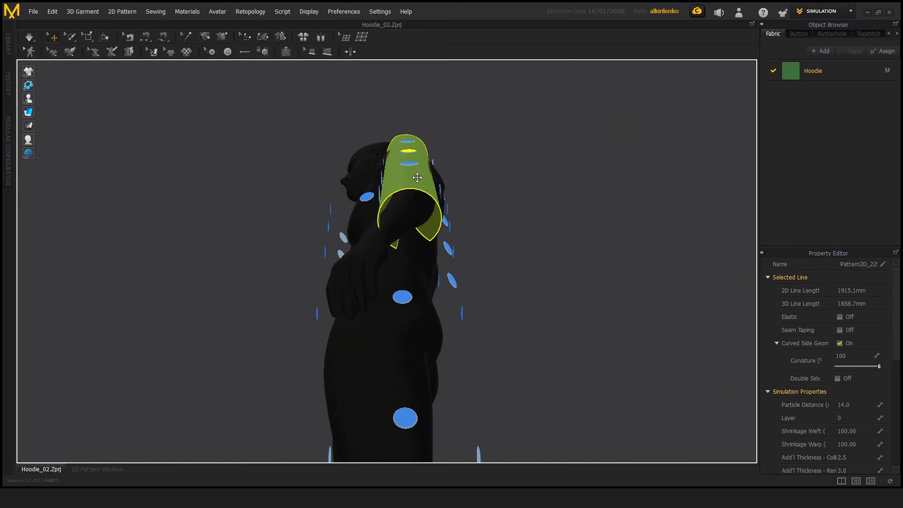
pyautogui.click(418, 177)
pyautogui.moveTo(389, 183); pyautogui.dragTo(410, 176, button='right')
pyautogui.moveTo(417, 211); pyautogui.dragTo(455, 240, button='right')
pyautogui.scroll(-3, 433, 253)
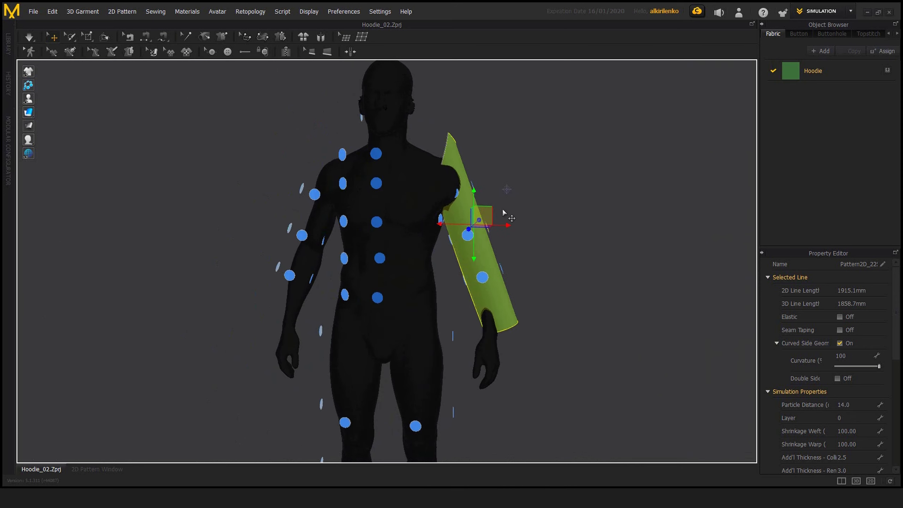
pyautogui.moveTo(487, 215); pyautogui.dragTo(494, 226)
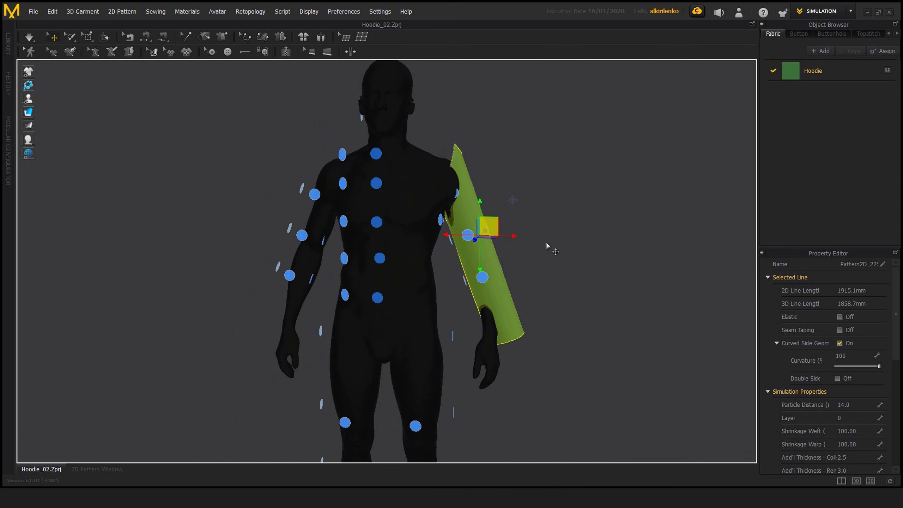
# Check the sleeve's placement around the left arm and bring up its Arrangement properties
pyautogui.moveTo(547, 244); pyautogui.dragTo(488, 245, button='right')
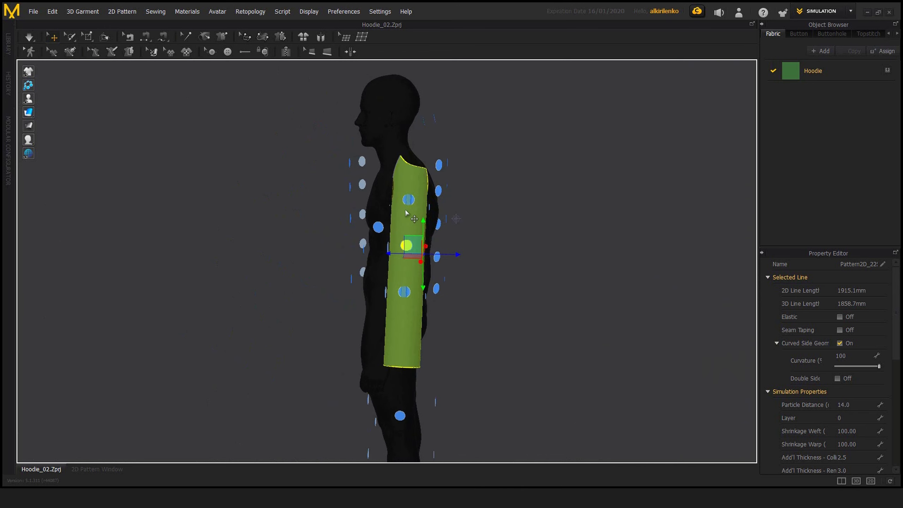
pyautogui.moveTo(449, 284); pyautogui.dragTo(384, 227, button='right')
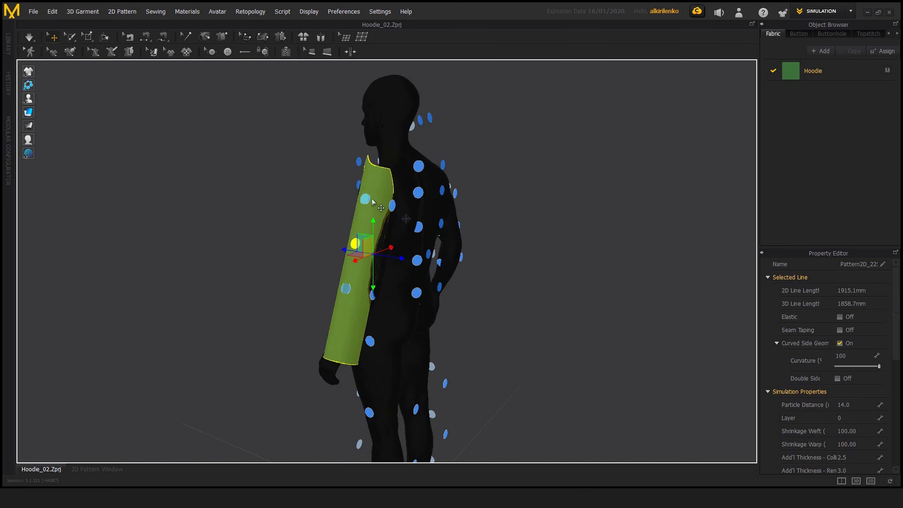
pyautogui.moveTo(321, 304); pyautogui.dragTo(365, 299, button='right')
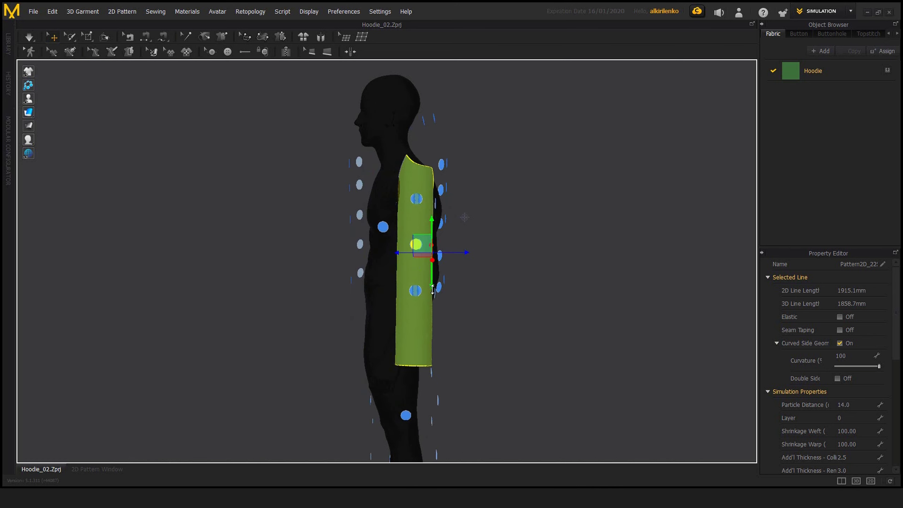
pyautogui.moveTo(508, 304); pyautogui.dragTo(534, 273, button='right')
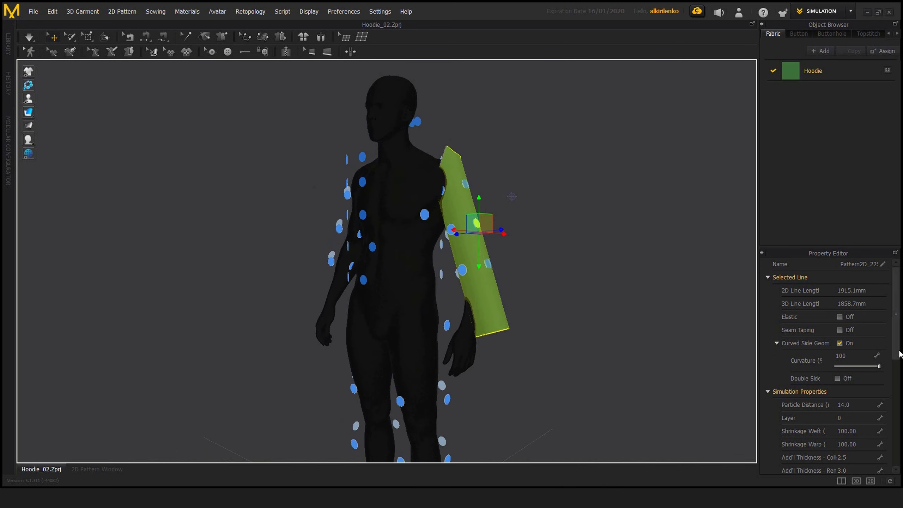
pyautogui.scroll(-10, 874, 439)
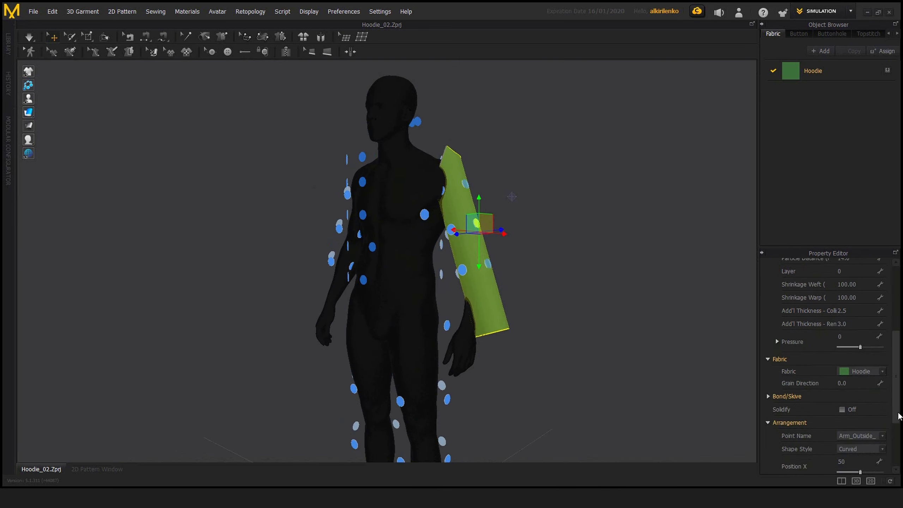
pyautogui.click(524, 302)
pyautogui.click(467, 245)
# Set the sleeve pattern's arrangement Offset to 77
pyautogui.moveTo(535, 241); pyautogui.dragTo(505, 233, button='right')
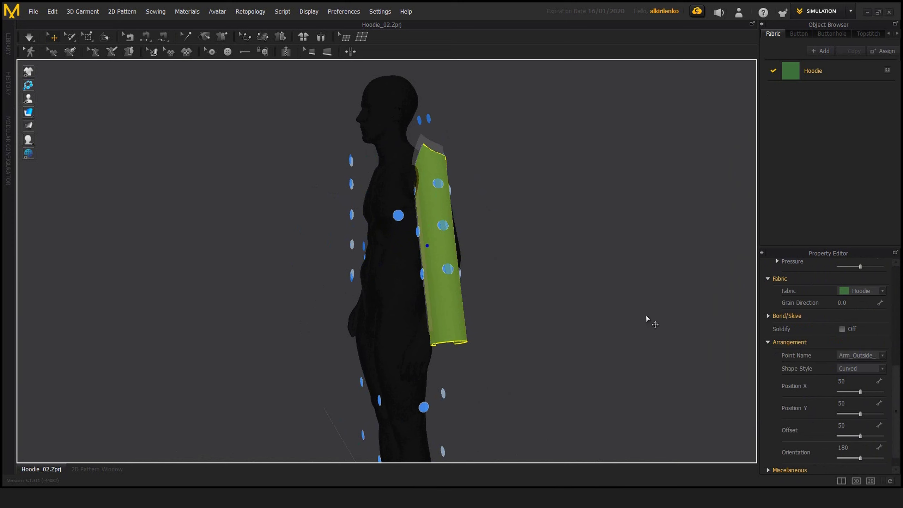
pyautogui.moveTo(483, 218); pyautogui.dragTo(757, 387, button='right')
pyautogui.scroll(3, 499, 249)
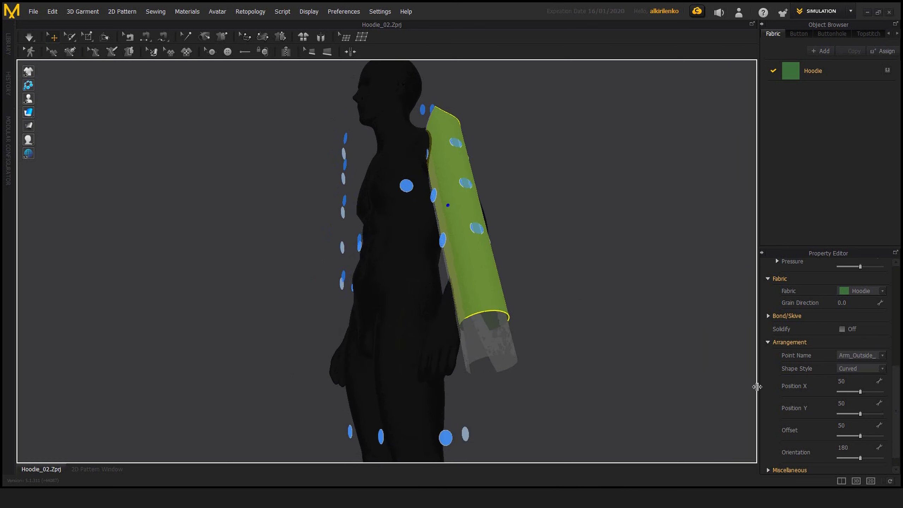
pyautogui.moveTo(600, 278); pyautogui.dragTo(580, 341, button='right')
pyautogui.moveTo(679, 299); pyautogui.dragTo(513, 322, button='right')
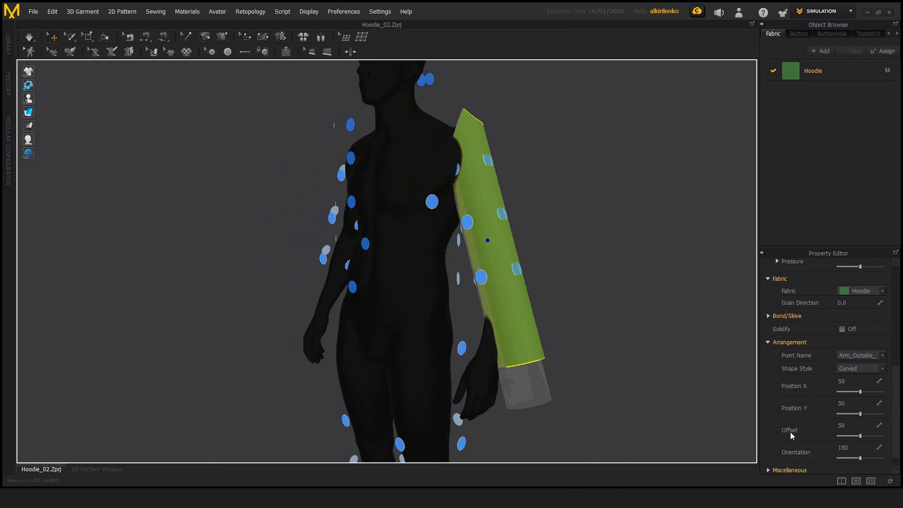
pyautogui.moveTo(570, 293); pyautogui.dragTo(590, 281, button='right')
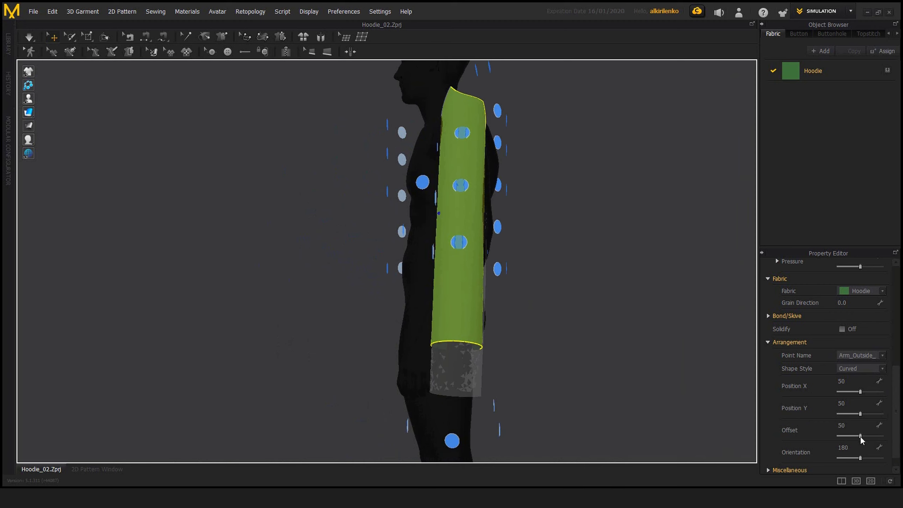
pyautogui.moveTo(860, 437); pyautogui.dragTo(871, 438)
# Nudge the offset sleeve pattern slightly downward along the avatar's left arm
pyautogui.moveTo(575, 280); pyautogui.dragTo(473, 175, button='right')
pyautogui.moveTo(482, 179); pyautogui.dragTo(497, 222, button='right')
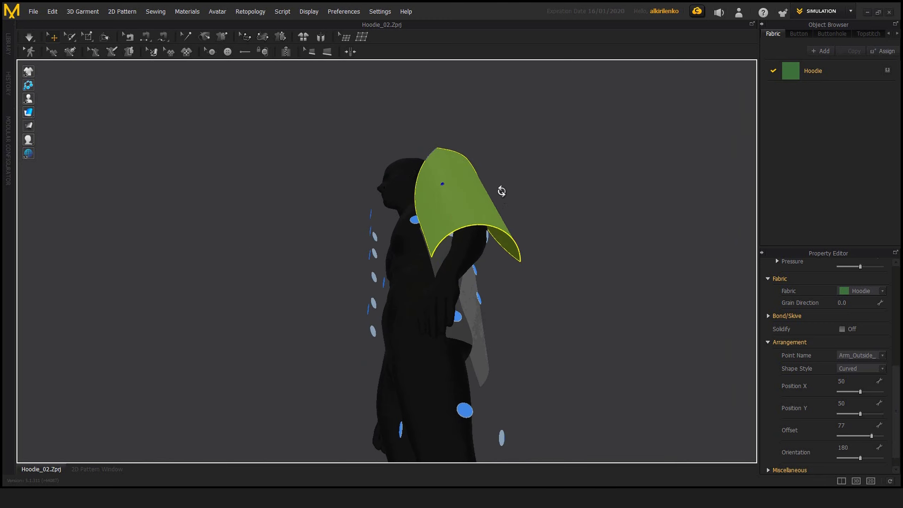
pyautogui.moveTo(500, 189); pyautogui.dragTo(471, 183, button='right')
pyautogui.moveTo(412, 169); pyautogui.dragTo(415, 183)
pyautogui.moveTo(539, 183); pyautogui.dragTo(647, 238, button='right')
pyautogui.moveTo(647, 239); pyautogui.dragTo(600, 243, button='middle')
pyautogui.moveTo(601, 242); pyautogui.dragTo(580, 244, button='right')
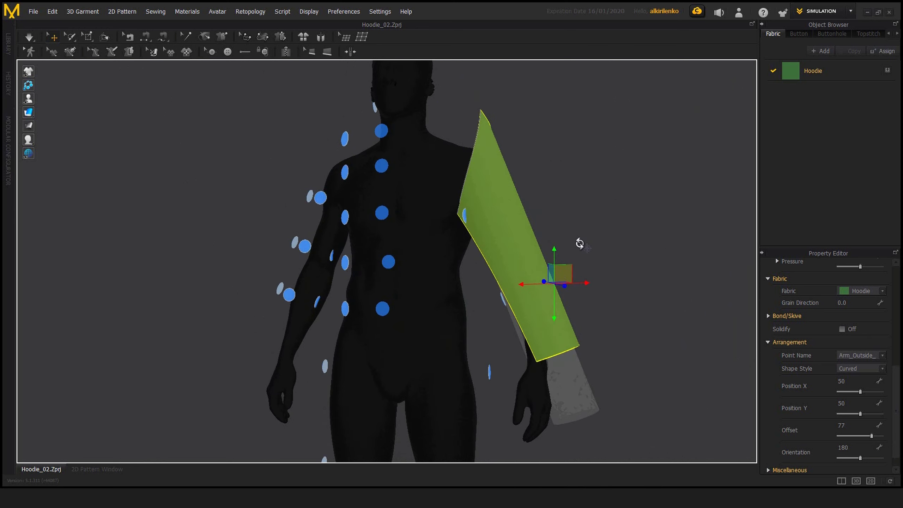
pyautogui.moveTo(571, 270); pyautogui.dragTo(573, 282)
pyautogui.moveTo(498, 312); pyautogui.dragTo(530, 301, button='right')
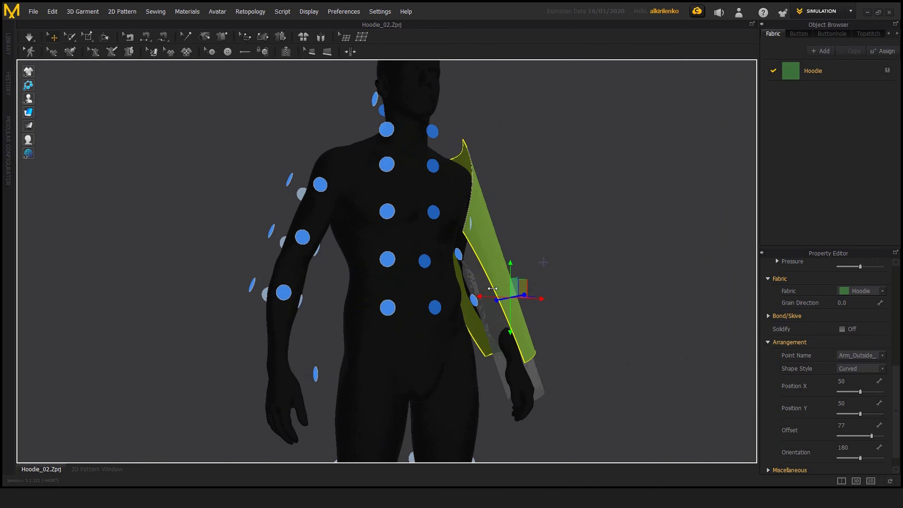
# Examine how far the offset sleeve stands off the left arm, with the pattern both selected and deselected
pyautogui.moveTo(621, 288); pyautogui.dragTo(646, 248, button='right')
pyautogui.click(611, 228)
pyautogui.click(512, 259)
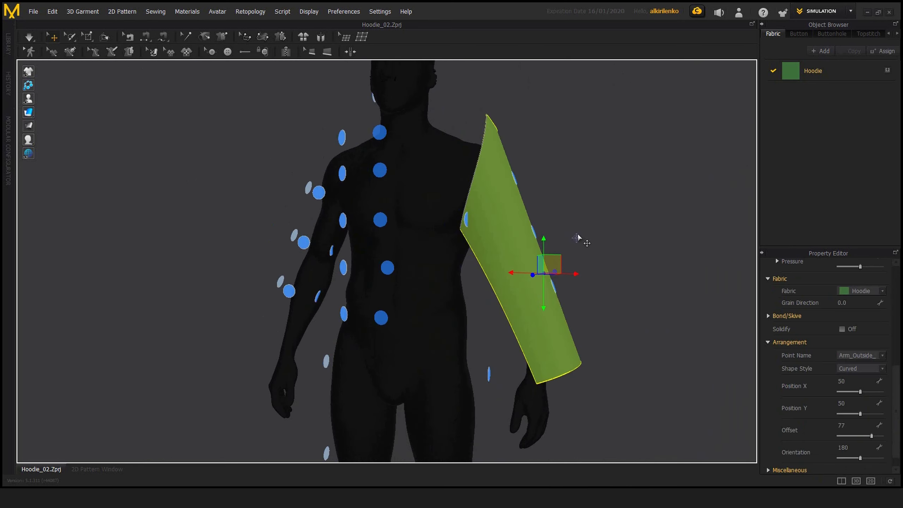
pyautogui.click(588, 235)
pyautogui.moveTo(536, 242); pyautogui.dragTo(500, 268, button='right')
pyautogui.click(500, 268)
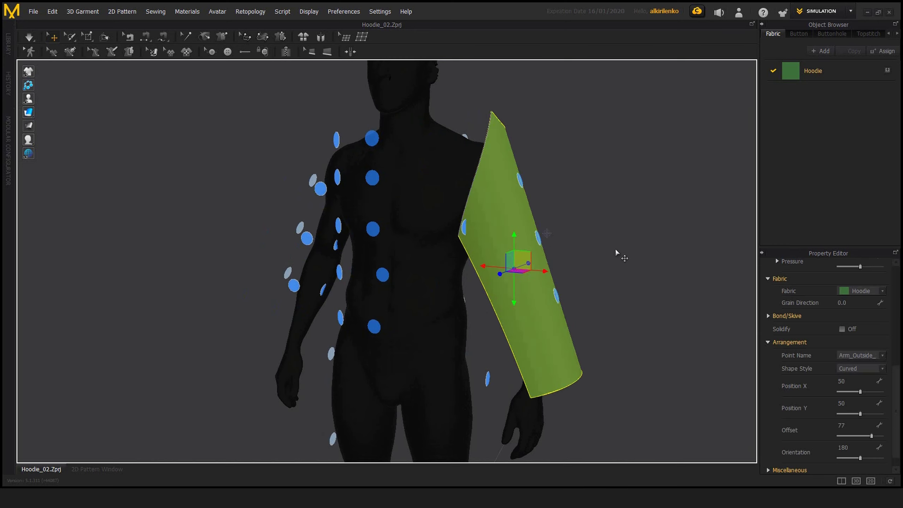
pyautogui.moveTo(623, 254); pyautogui.dragTo(570, 290, button='right')
pyautogui.click(571, 290)
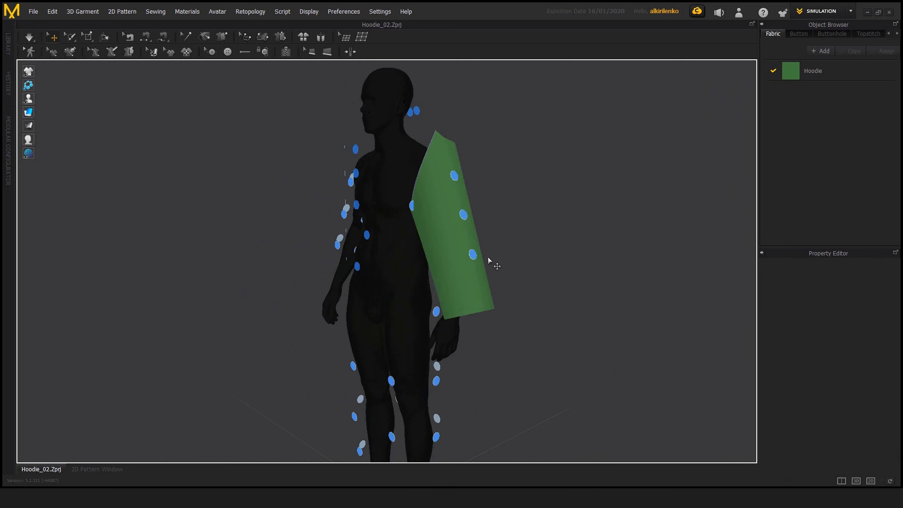
# Review the selected sleeve's arrangement settings and its fit from the front, and deselect the pattern
pyautogui.click(441, 230)
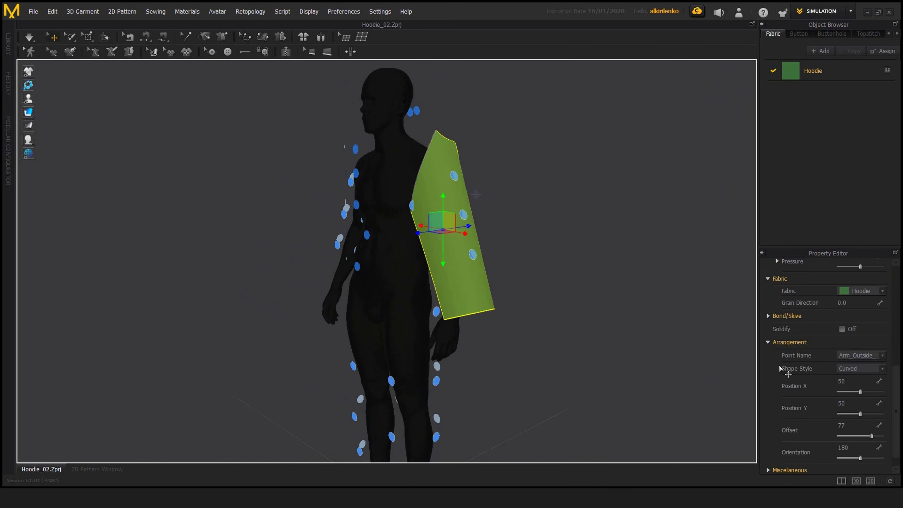
pyautogui.moveTo(482, 241); pyautogui.dragTo(537, 266, button='right')
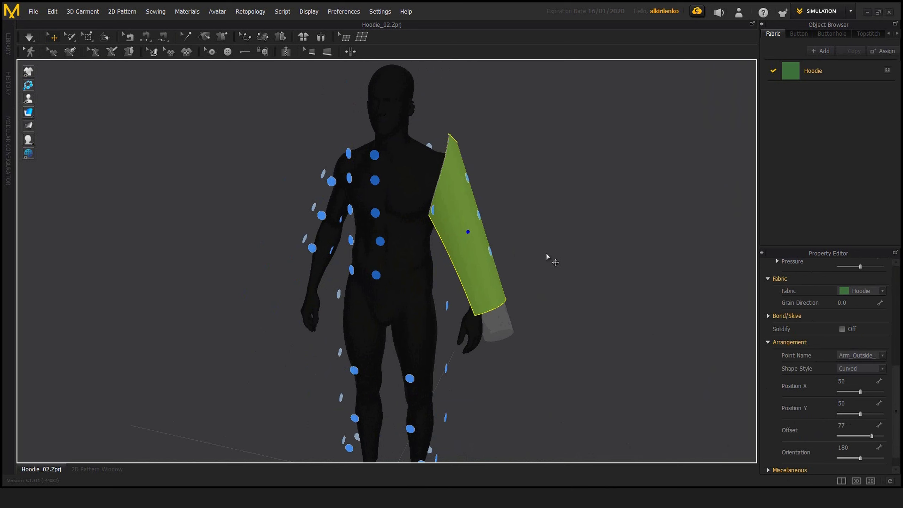
pyautogui.press('2')
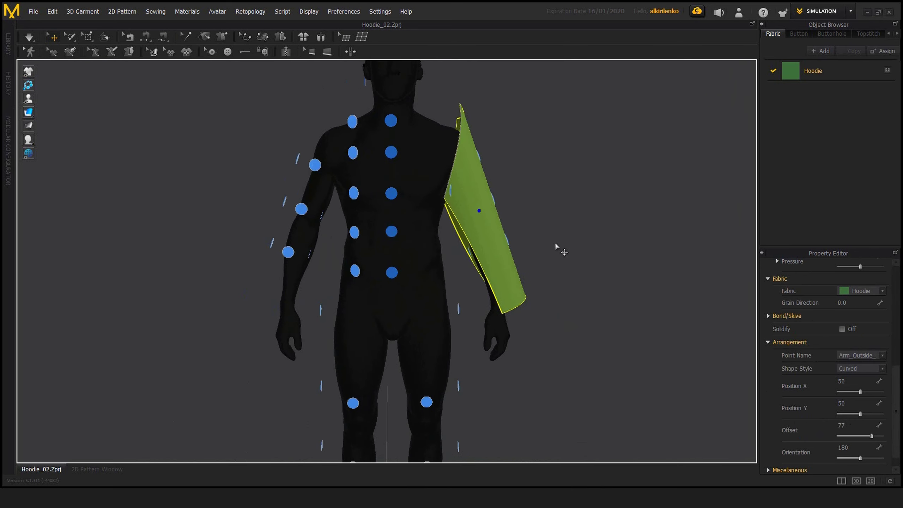
pyautogui.moveTo(556, 246); pyautogui.dragTo(508, 205, button='right')
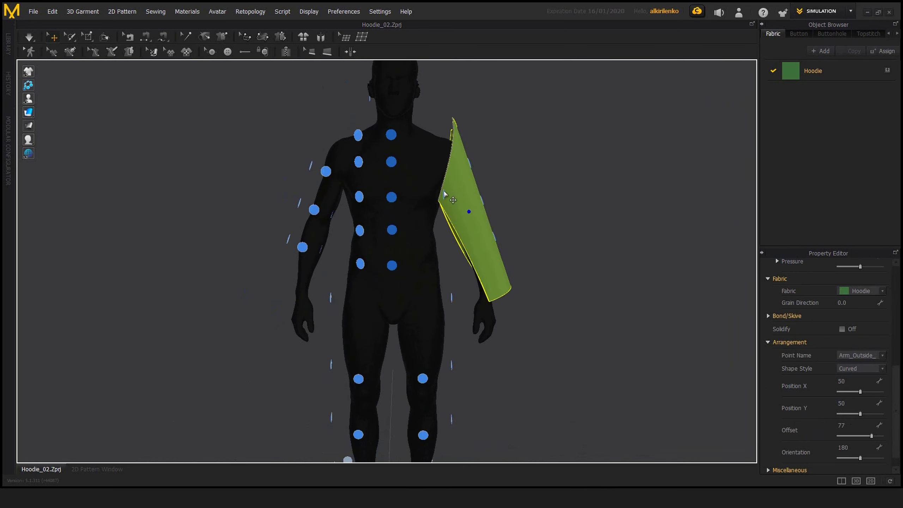
pyautogui.moveTo(583, 299)
pyautogui.mouseDown(button='right')
pyautogui.moveTo(554, 292)
pyautogui.moveTo(573, 287)
pyautogui.mouseUp(button='right')
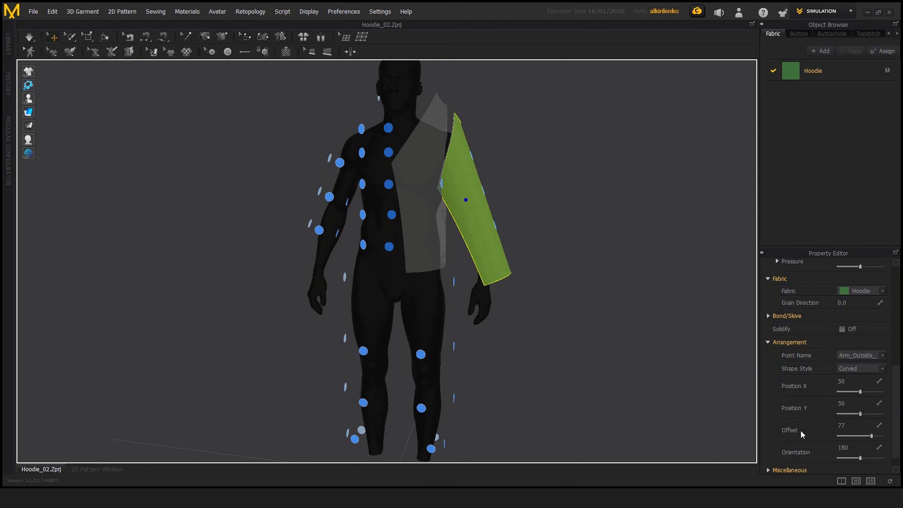
pyautogui.click(548, 289)
pyautogui.moveTo(549, 289); pyautogui.dragTo(486, 213, button='right')
# Open the Avatar Editor with the arrangement volumes displayed, place it beside the avatar, and view the left arm up close
pyautogui.click(218, 12)
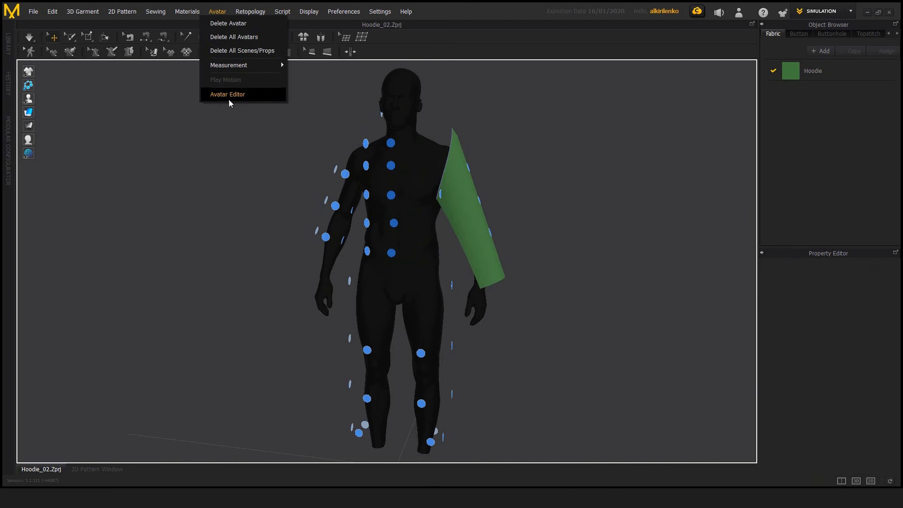
pyautogui.click(231, 95)
pyautogui.moveTo(461, 124); pyautogui.dragTo(724, 126)
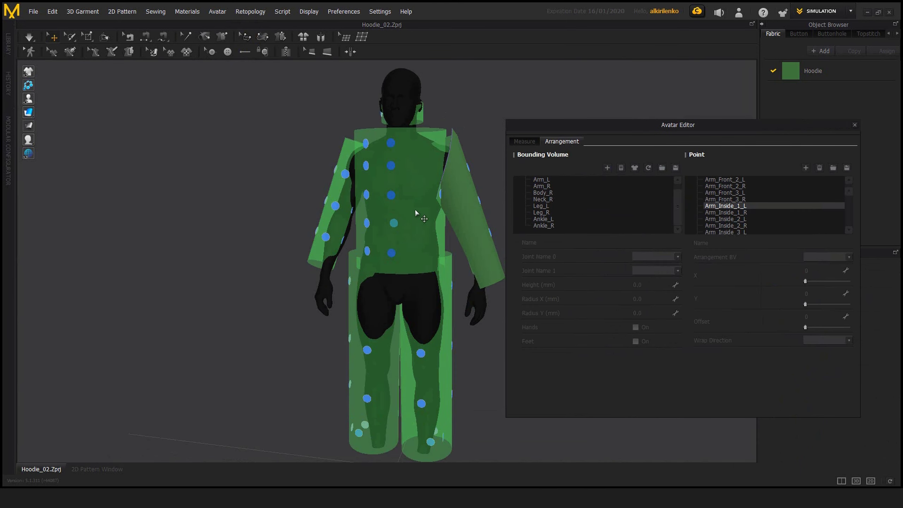
pyautogui.moveTo(415, 209); pyautogui.dragTo(347, 190, button='right')
pyautogui.scroll(6, 347, 190)
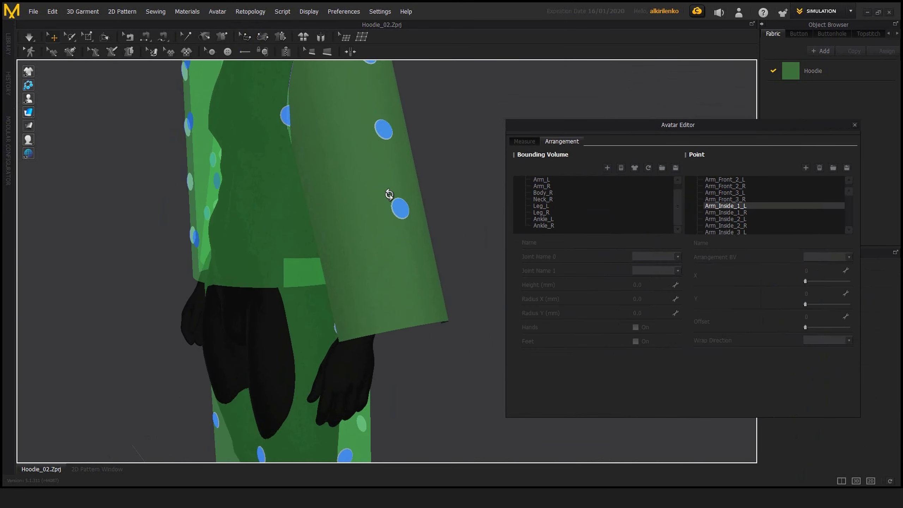
# Snap the sleeve back onto the left arm's middle outer arrangement point and select that point, Arm_Outside_2_L, for editing
pyautogui.click(765, 200)
pyautogui.moveTo(381, 216); pyautogui.dragTo(421, 218, button='right')
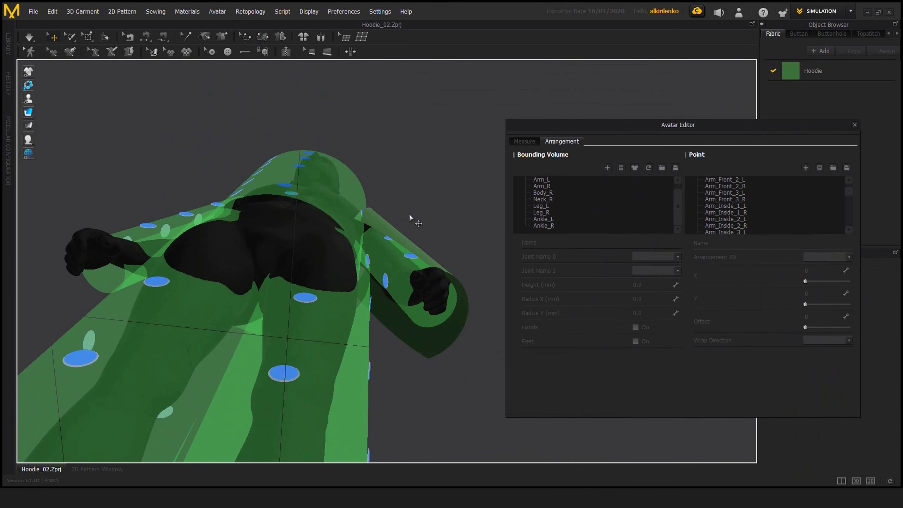
pyautogui.moveTo(415, 257); pyautogui.dragTo(428, 126, button='right')
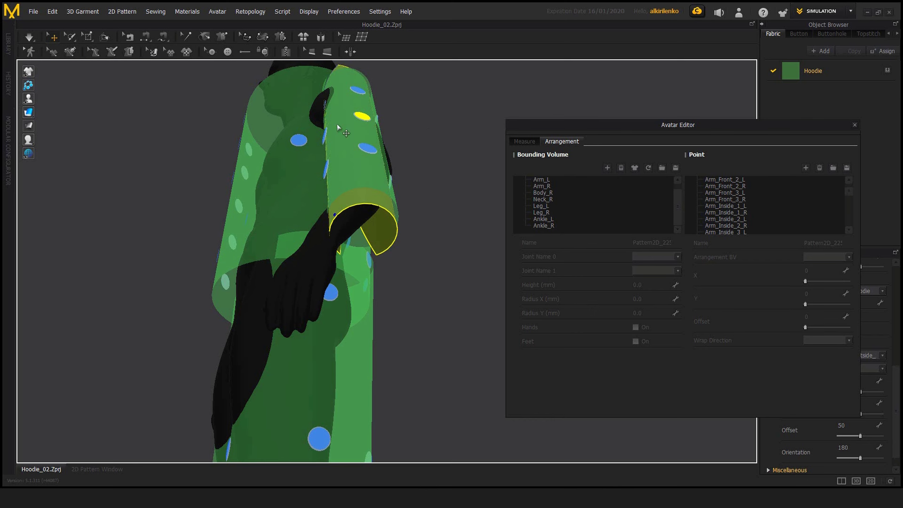
pyautogui.moveTo(337, 125); pyautogui.dragTo(372, 207, button='right')
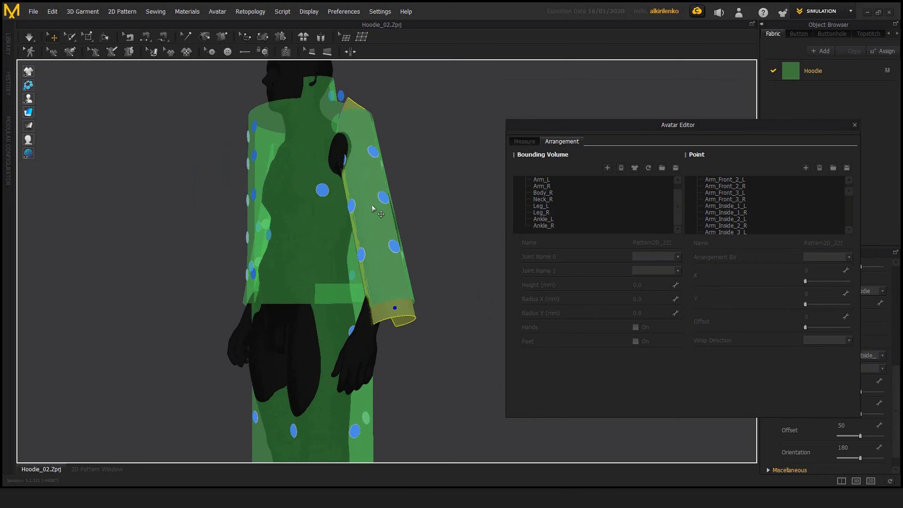
pyautogui.click(433, 195)
pyautogui.click(387, 198)
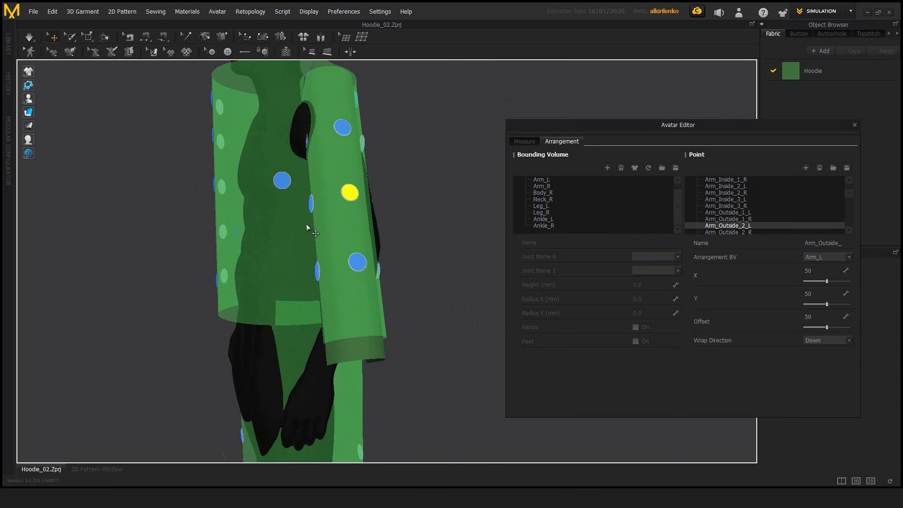
# Move the Avatar Editor aside, select the sleeve, and try its arrangement at Position X 46 and Position Y 43
pyautogui.click(358, 261)
pyautogui.click(349, 200)
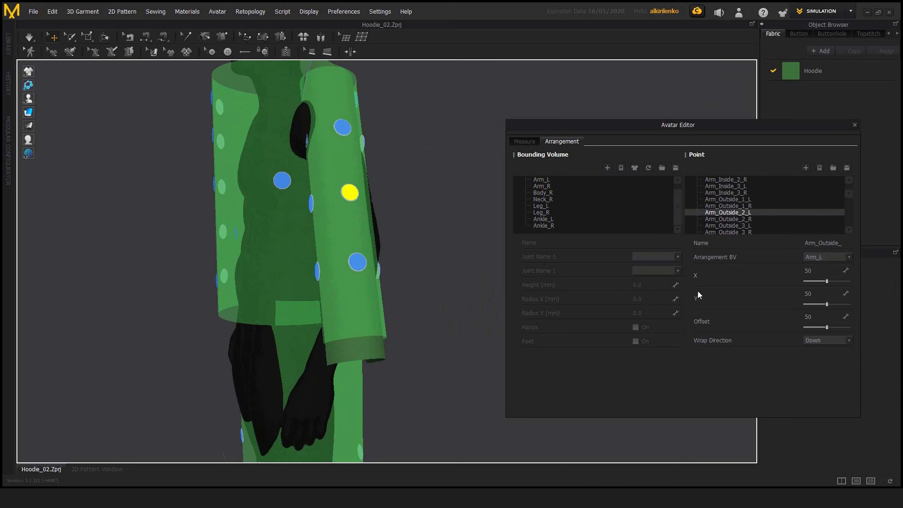
pyautogui.moveTo(402, 227); pyautogui.dragTo(396, 206, button='right')
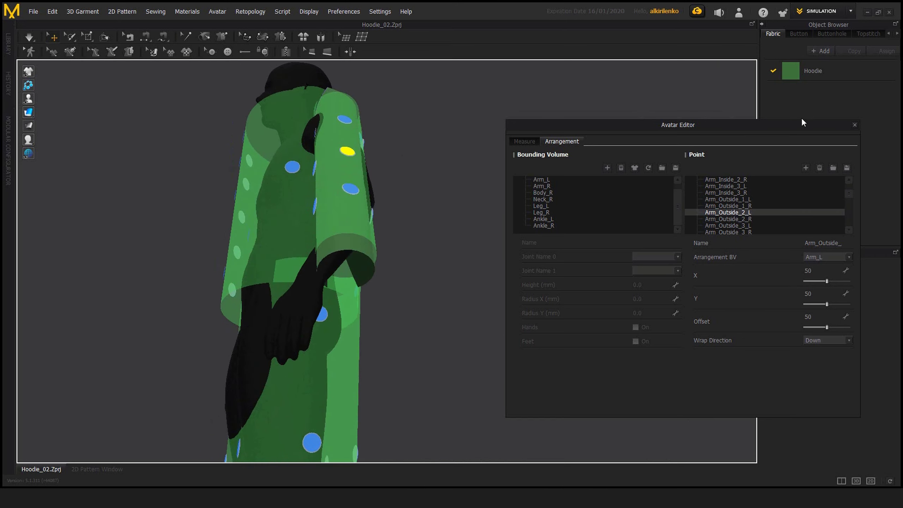
pyautogui.moveTo(801, 121); pyautogui.dragTo(229, 112)
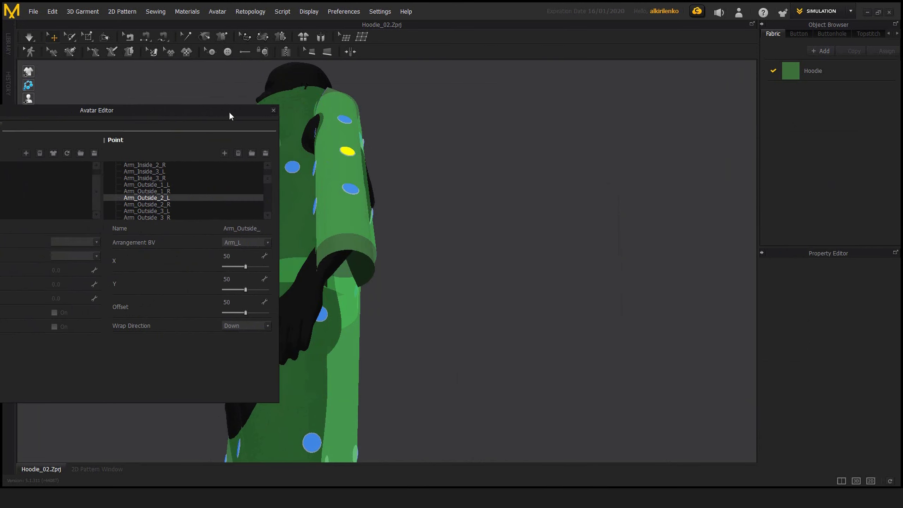
pyautogui.click(351, 219)
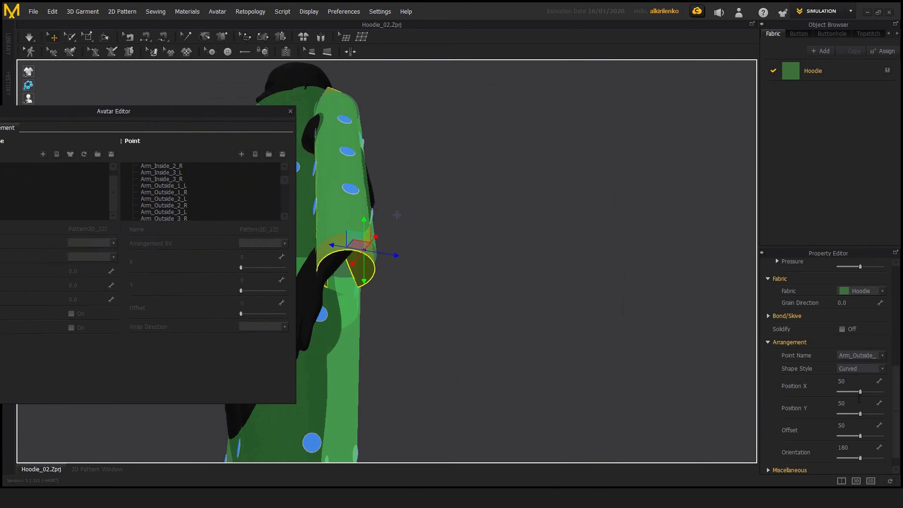
pyautogui.moveTo(861, 391); pyautogui.dragTo(857, 413)
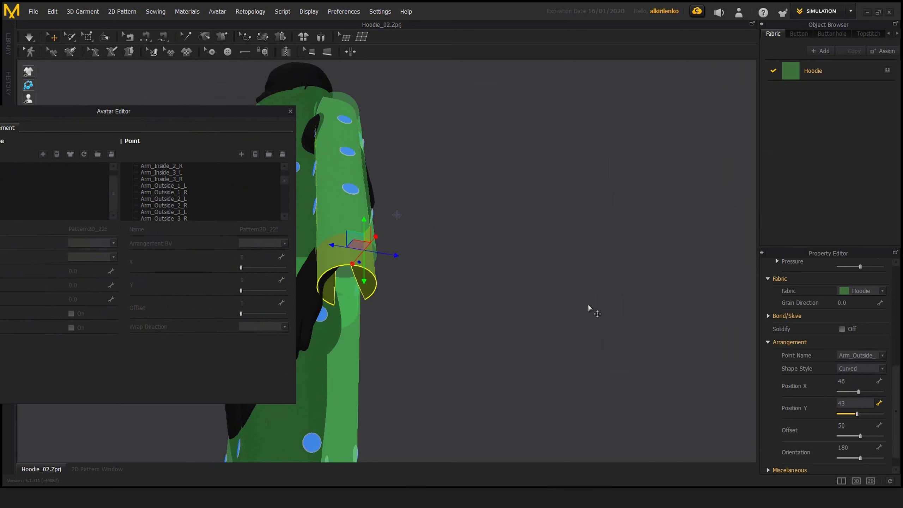
# Snap the sleeve back onto the left arm's middle outer arrangement point and place the Avatar Editor beside the avatar
pyautogui.moveTo(488, 291); pyautogui.dragTo(564, 302, button='middle')
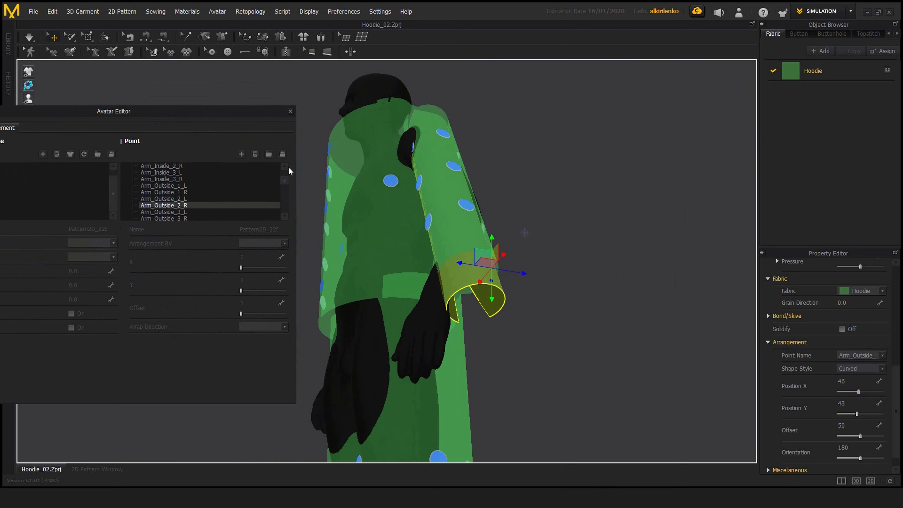
pyautogui.click(459, 180)
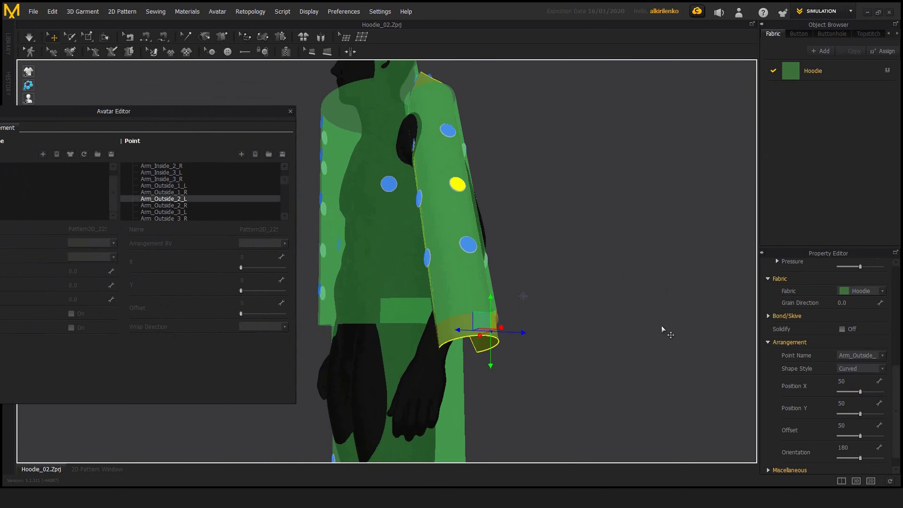
pyautogui.moveTo(633, 404); pyautogui.dragTo(586, 304, button='right')
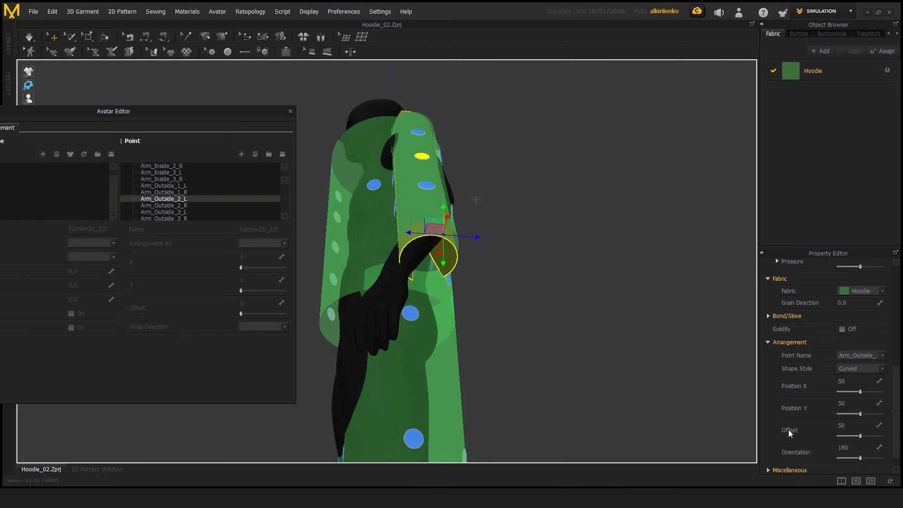
pyautogui.moveTo(201, 116); pyautogui.dragTo(275, 112)
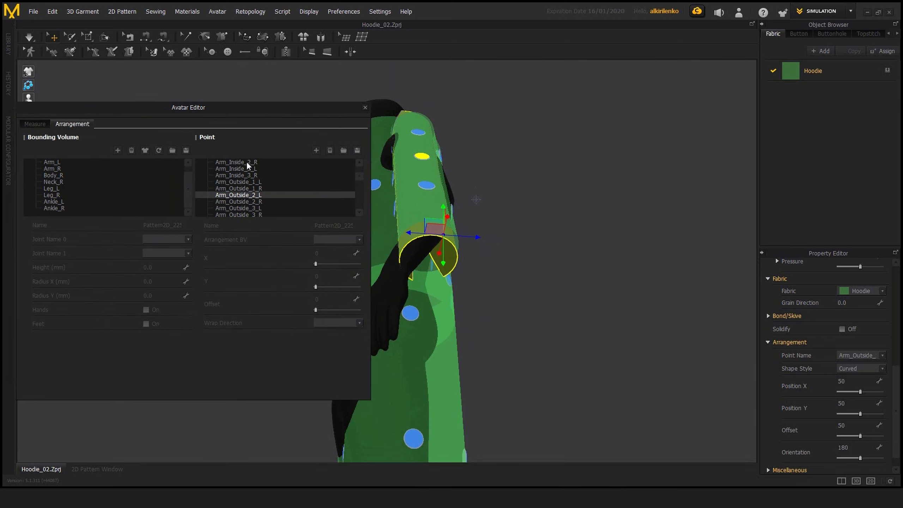
pyautogui.moveTo(221, 112); pyautogui.dragTo(656, 175)
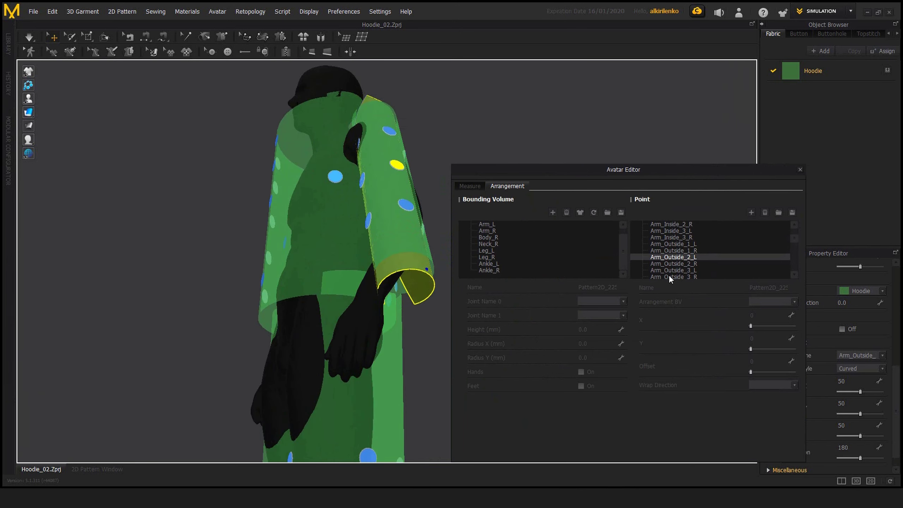
# Set the Offset of arrangement point Arm_Outside_2_L to 80
pyautogui.click(683, 256)
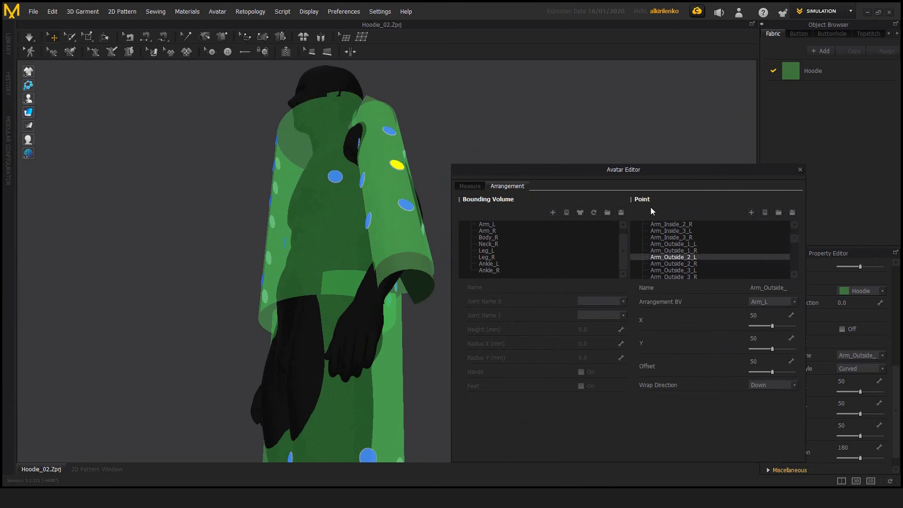
pyautogui.moveTo(653, 169); pyautogui.dragTo(642, 149)
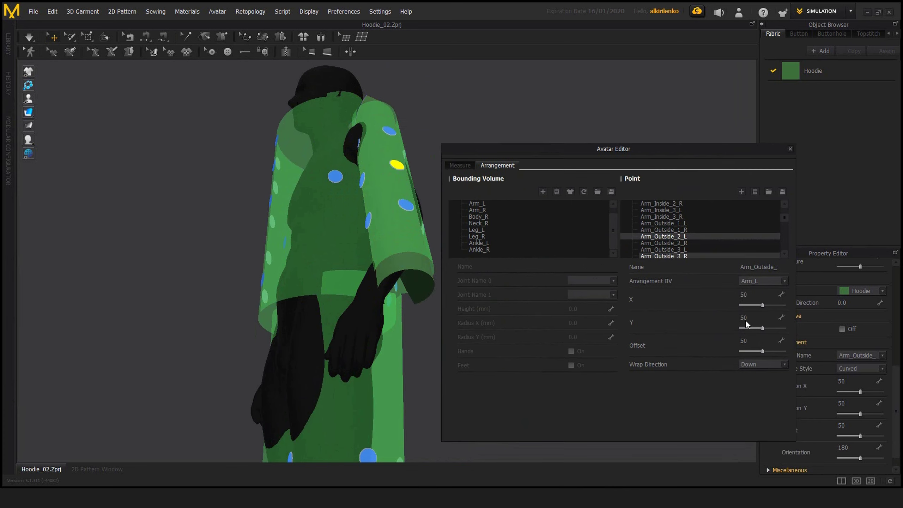
pyautogui.doubleClick(759, 341)
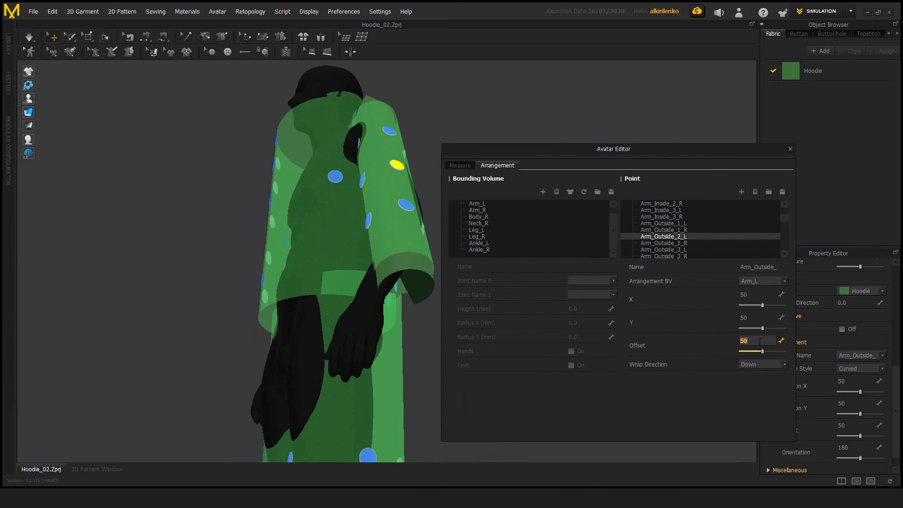
pyautogui.write('80')
pyautogui.press('Return')
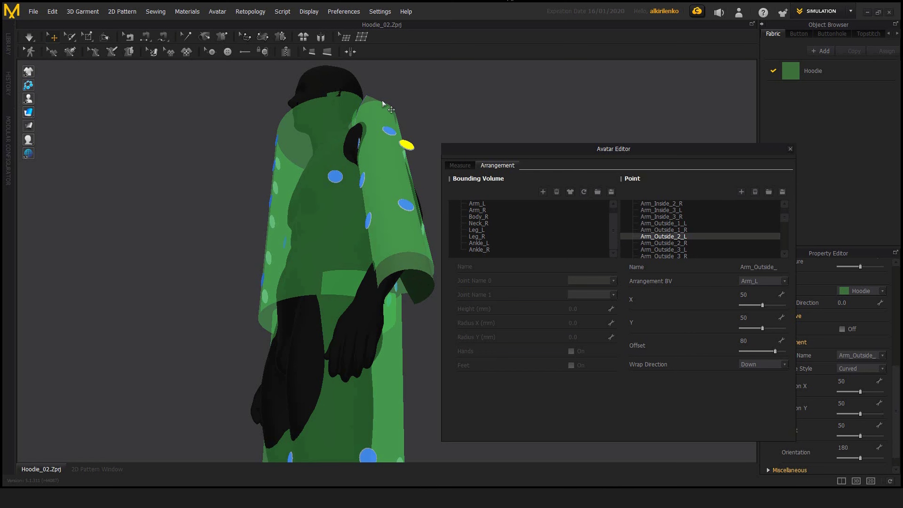
# Snap the sleeve onto the repositioned Arm_Outside_2_L point, check it from behind, and close the Avatar Editor
pyautogui.moveTo(382, 103); pyautogui.dragTo(350, 256, button='right')
pyautogui.click(364, 274)
pyautogui.moveTo(397, 215); pyautogui.dragTo(419, 233, button='right')
pyautogui.moveTo(367, 166)
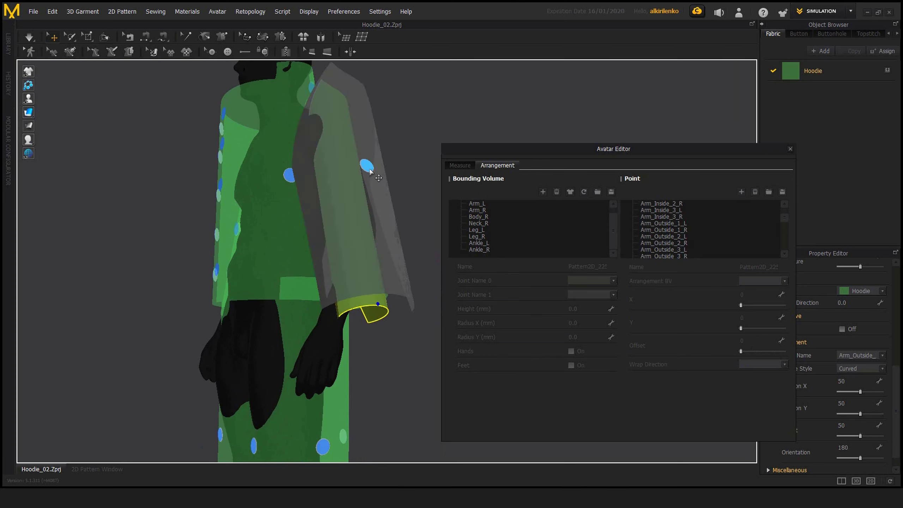
pyautogui.click(369, 169)
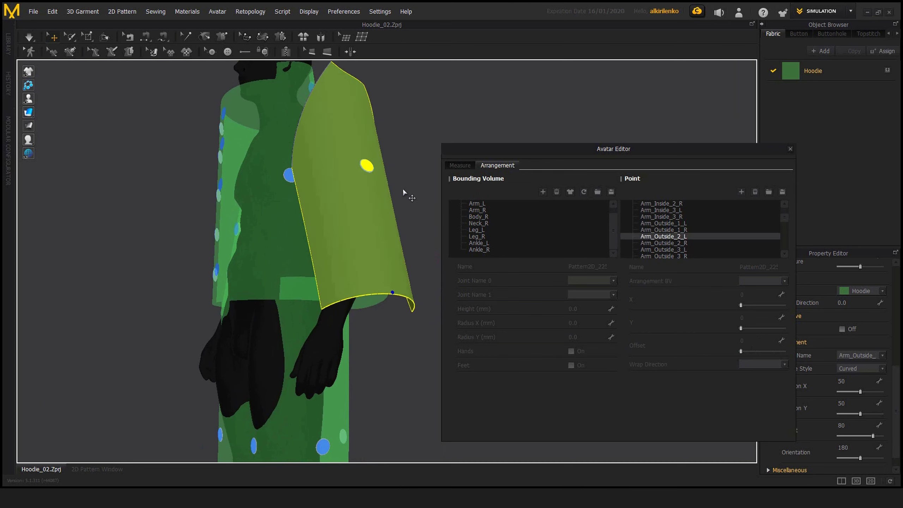
pyautogui.moveTo(402, 188); pyautogui.dragTo(251, 238, button='right')
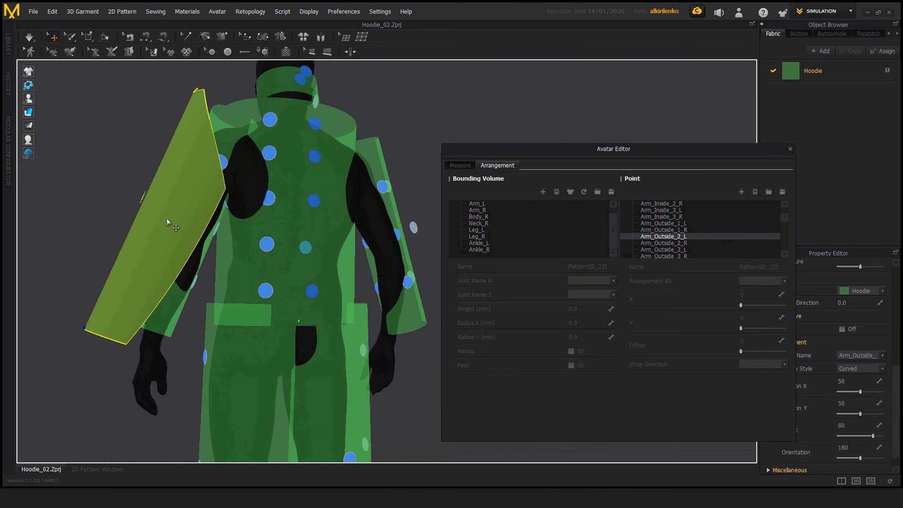
pyautogui.click(790, 149)
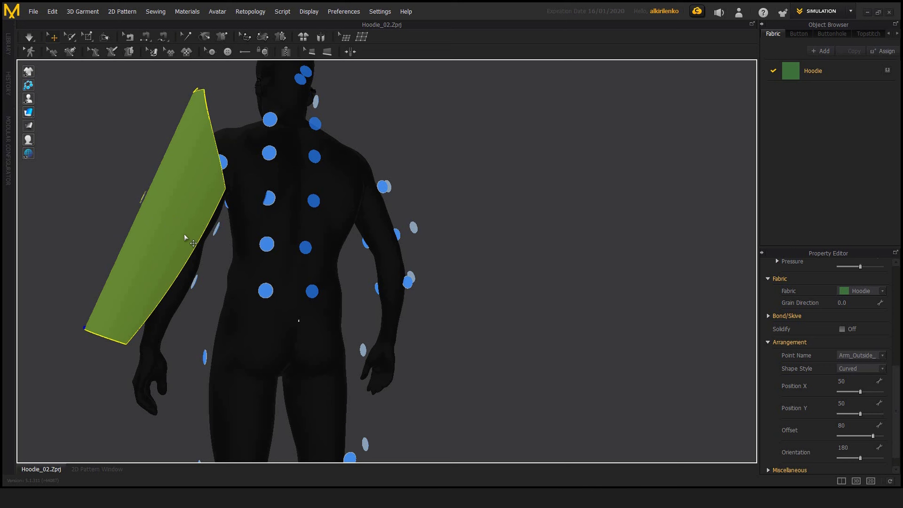
# Examine the sleeve's distance from the left arm and its arrangement settings from several angles, with the pattern selected and deselected
pyautogui.moveTo(189, 227); pyautogui.dragTo(379, 244, button='right')
pyautogui.click(500, 230)
pyautogui.scroll(-5, 443, 214)
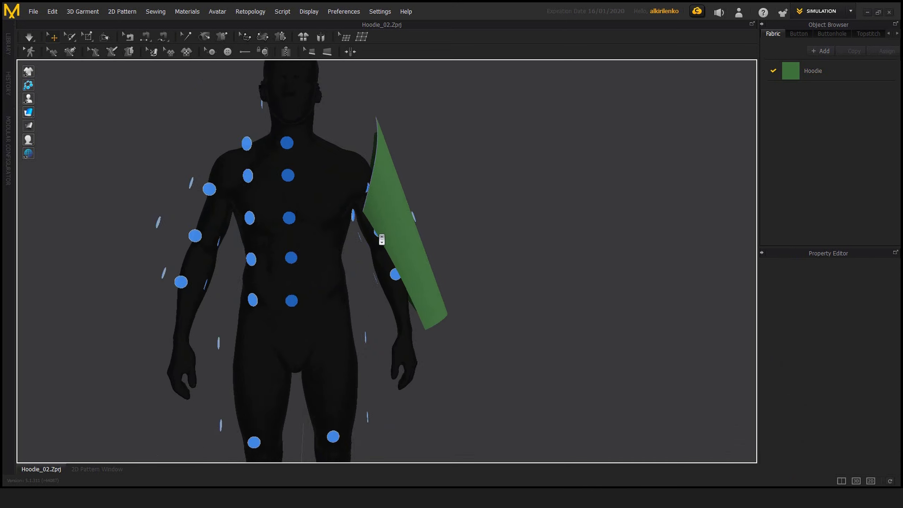
pyautogui.scroll(-1, 365, 302)
pyautogui.moveTo(377, 322); pyautogui.dragTo(368, 291, button='middle')
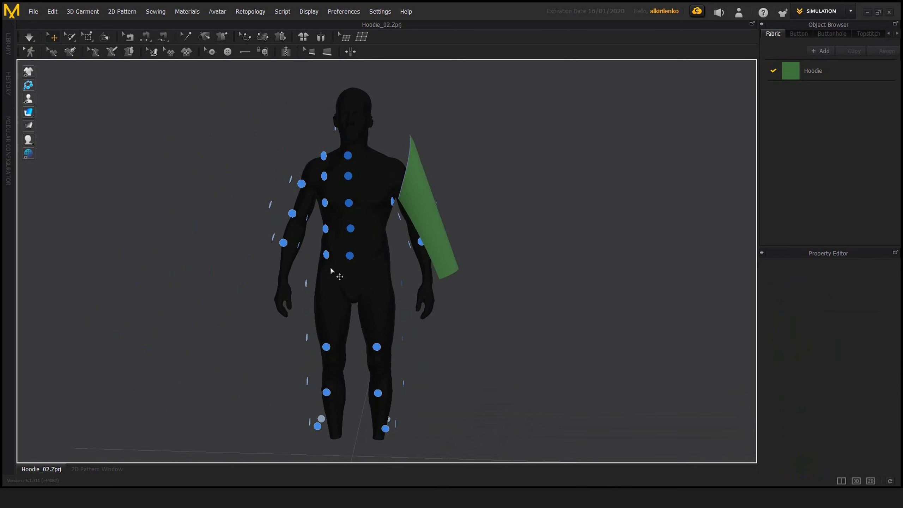
pyautogui.moveTo(486, 245); pyautogui.dragTo(280, 250, button='right')
pyautogui.click(280, 250)
pyautogui.moveTo(449, 265); pyautogui.dragTo(715, 265, button='right')
pyautogui.moveTo(490, 266); pyautogui.dragTo(583, 265, button='right')
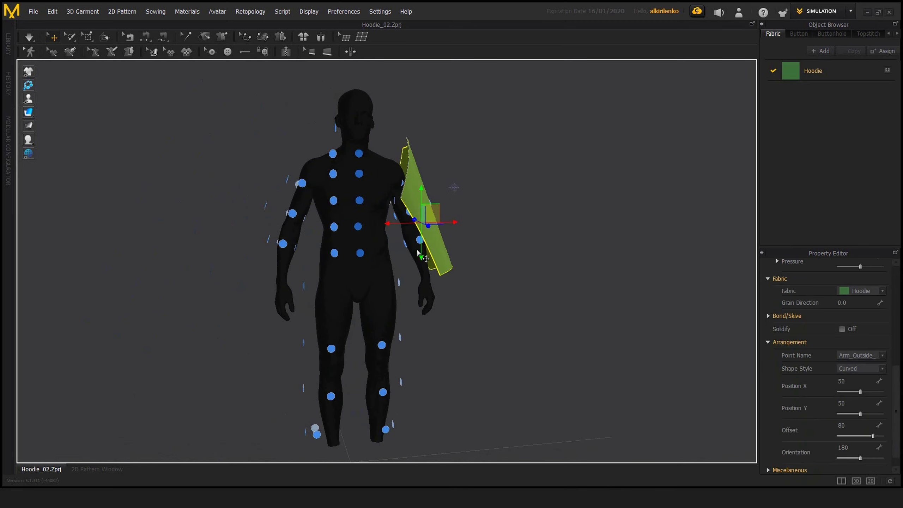
pyautogui.moveTo(488, 256)
pyautogui.mouseDown(button='right')
pyautogui.moveTo(443, 252)
pyautogui.moveTo(545, 270)
pyautogui.moveTo(495, 266)
pyautogui.mouseUp(button='right')
pyautogui.click(491, 267)
pyautogui.click(446, 243)
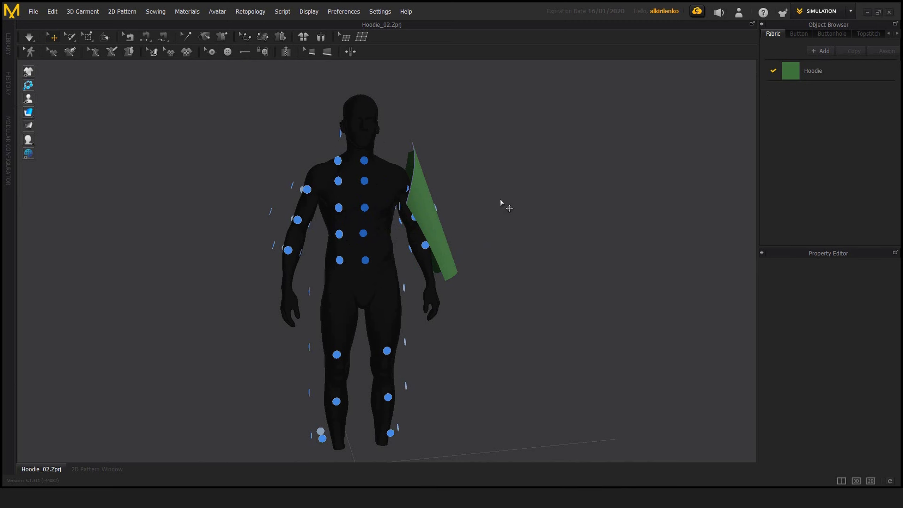
# Check the display toggles for arrangement points and bounding volumes, and leave both hidden on the avatar
pyautogui.click(534, 207)
pyautogui.hotkey('shift', 'f')
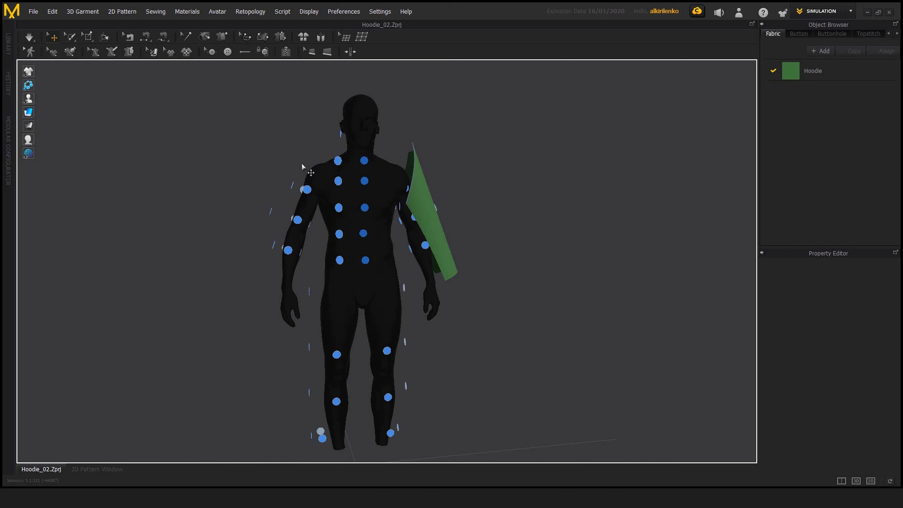
pyautogui.moveTo(28, 100)
pyautogui.click(55, 100)
pyautogui.click(56, 100)
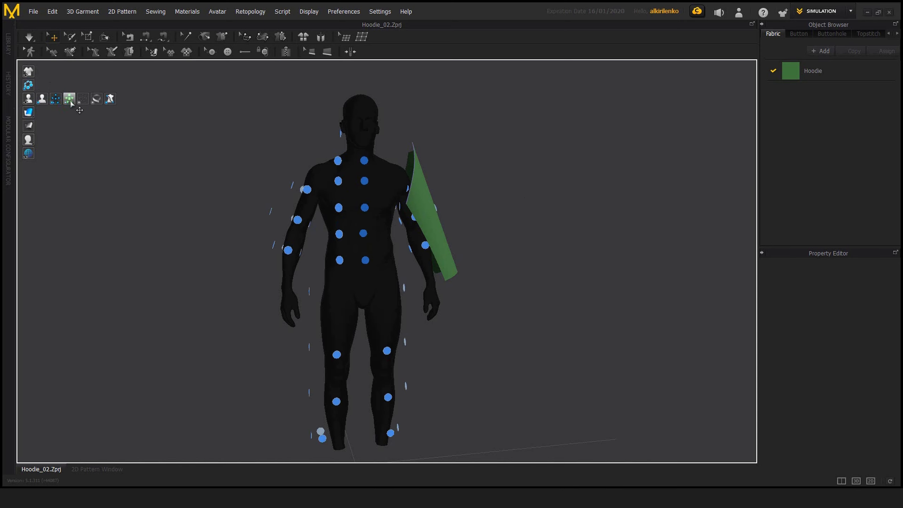
pyautogui.click(70, 99)
pyautogui.click(70, 99)
pyautogui.click(55, 99)
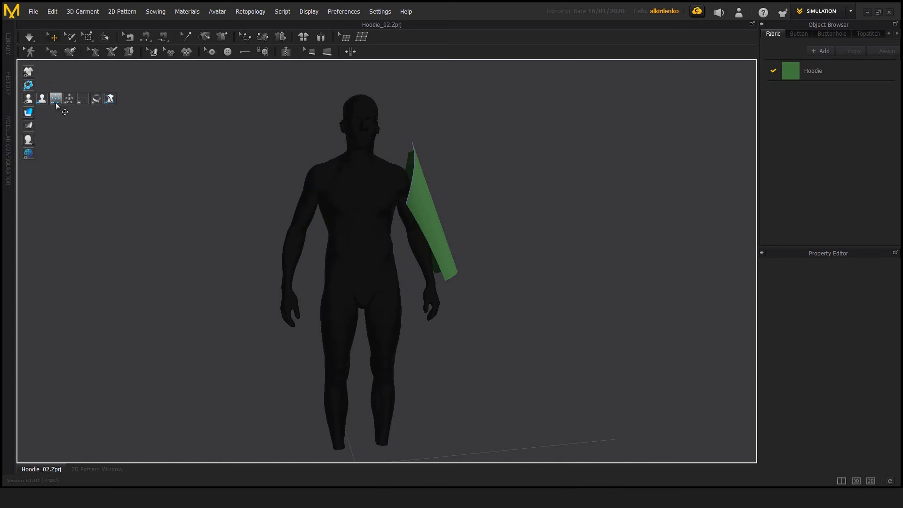